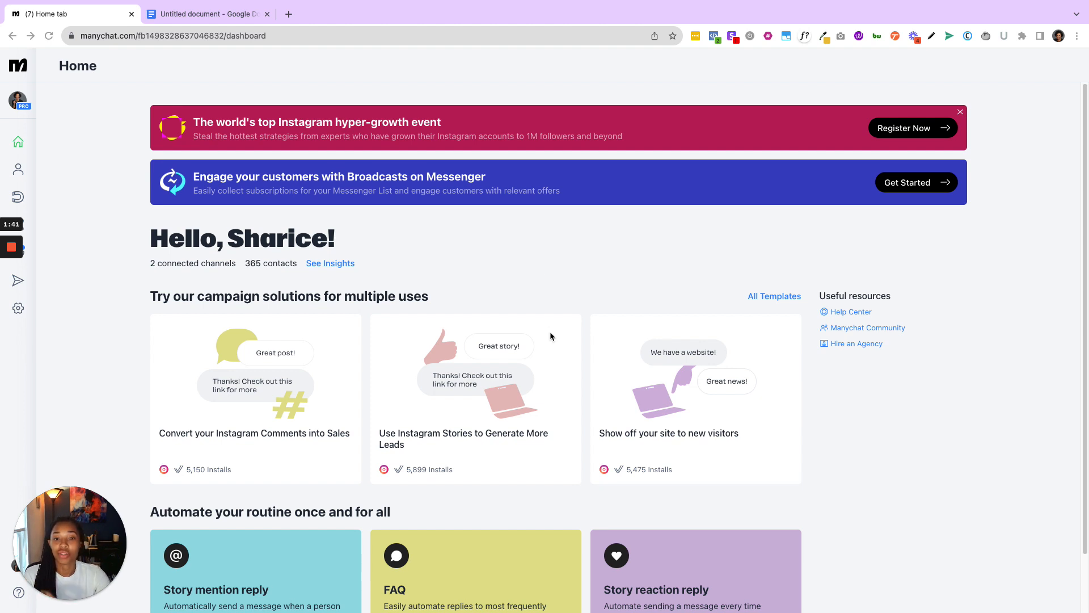
- Switch to the Google Docs script and bold "CTA: Download Now" at the end of the "Perfect!" message
left_click(230, 14)
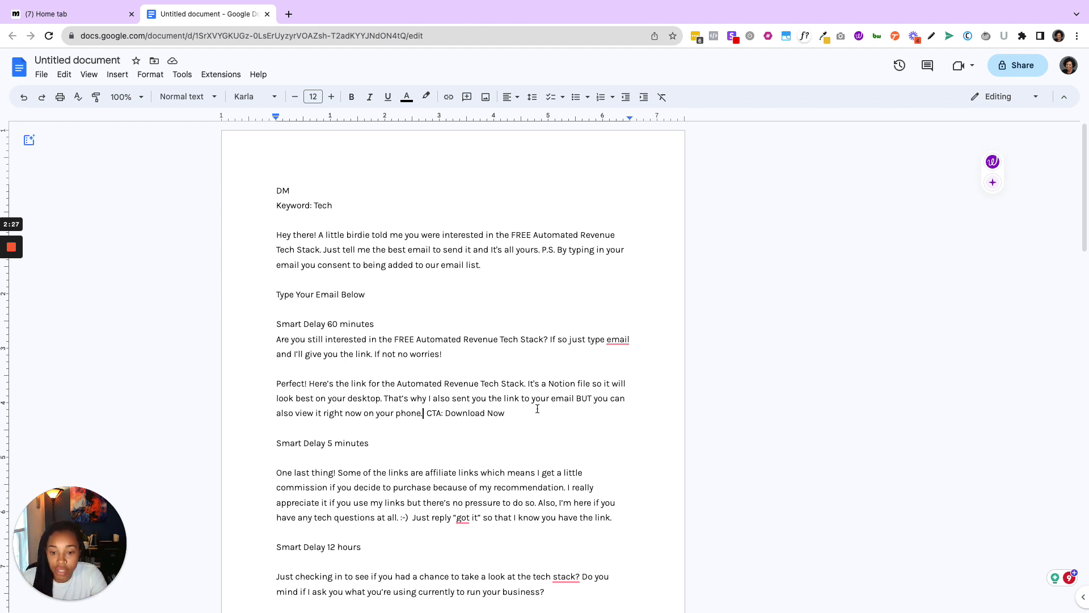
left_click_drag(498, 414, 427, 414)
left_click(504, 414)
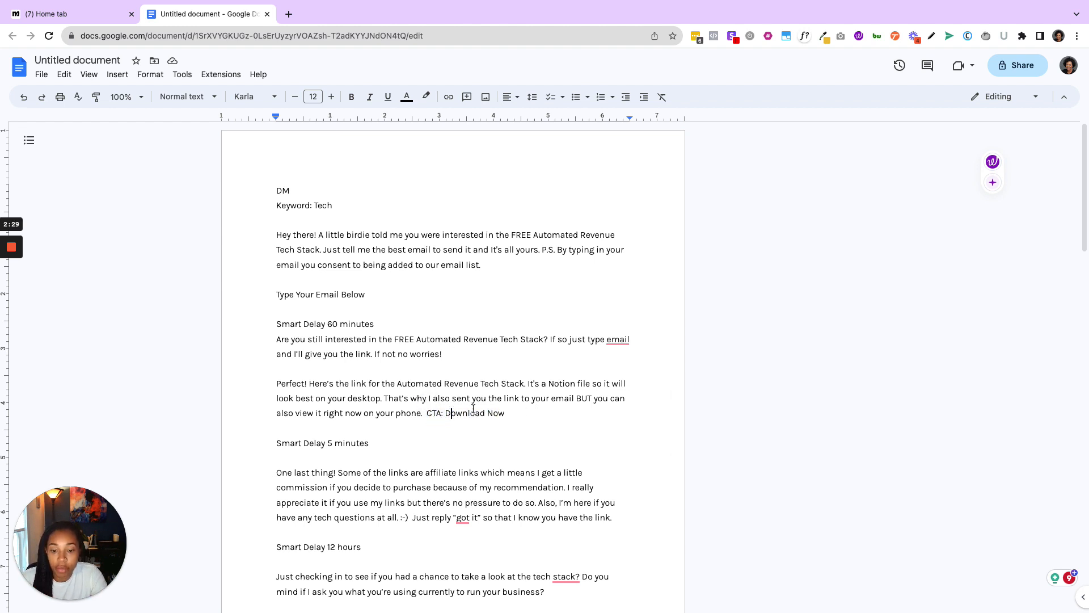
left_click_drag(505, 414, 428, 420)
key("ctrl+b")
left_click(474, 430)
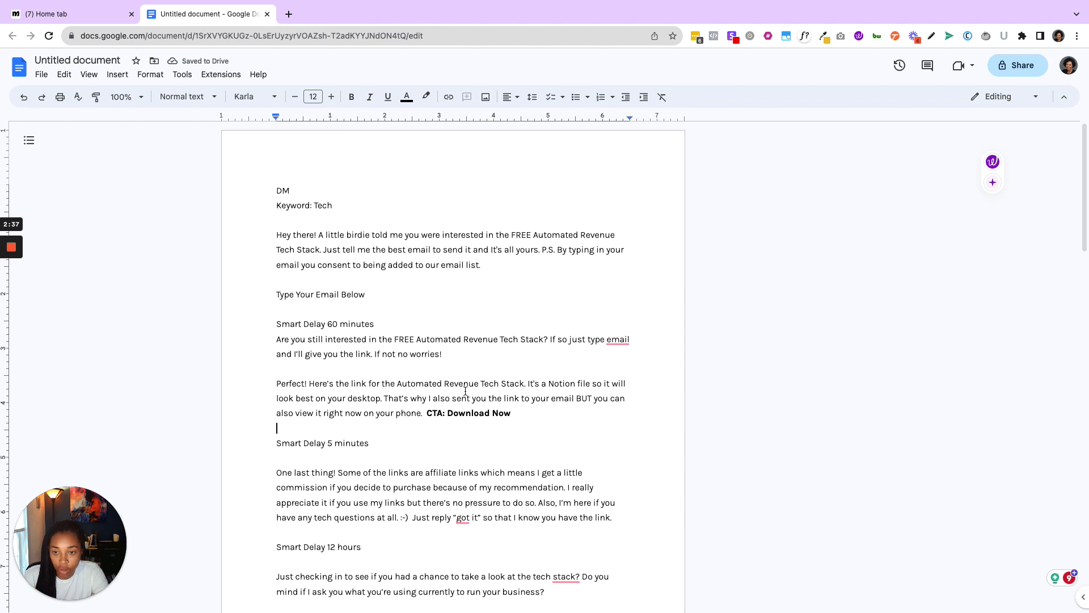
double_click(348, 205)
left_click(370, 226)
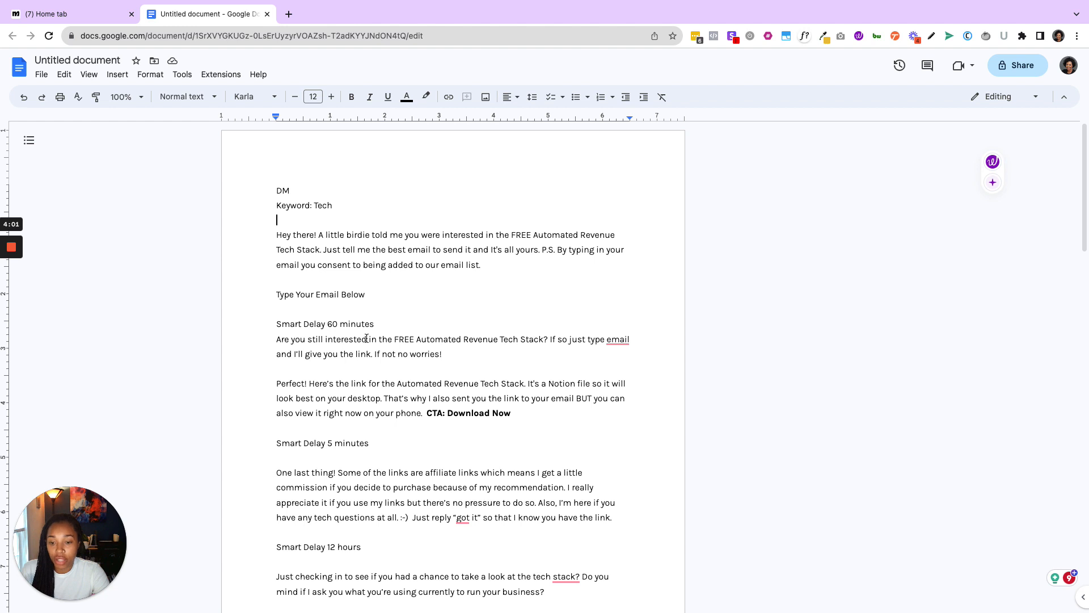
- Reword the Smart Delay 60 minutes message so it asks the reader to type "your email address" instead of "email"
scroll(377, 363, "down", 2)
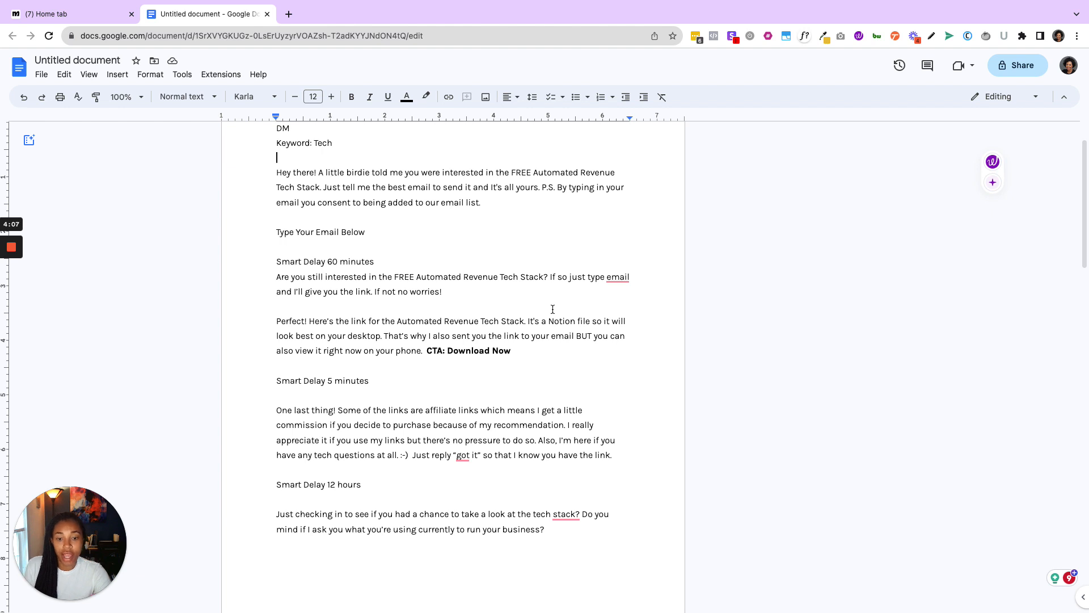
left_click(607, 276)
type("your")
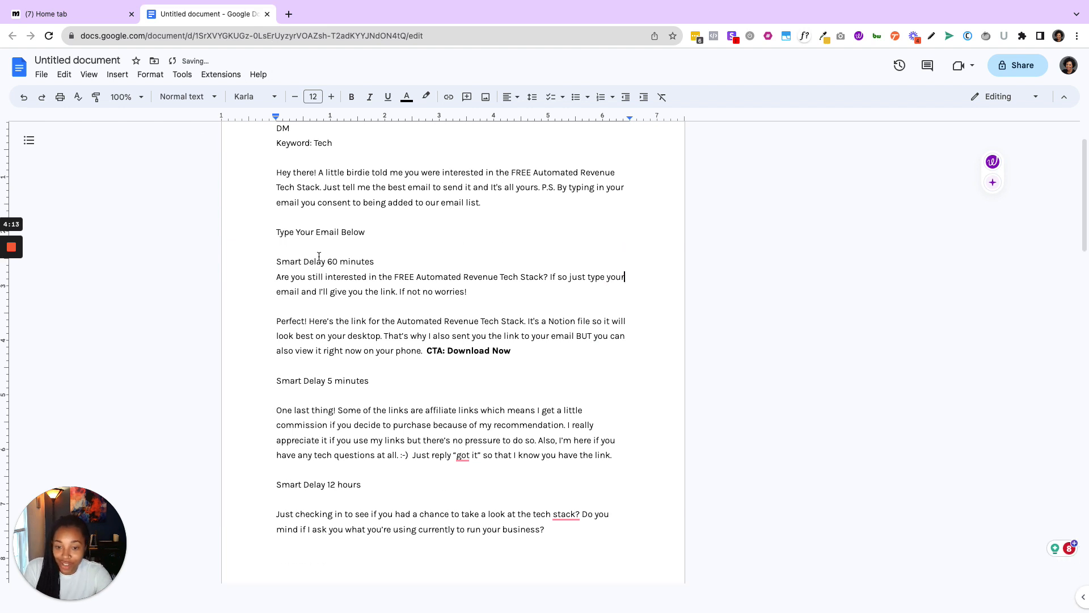
left_click(301, 291)
type("address")
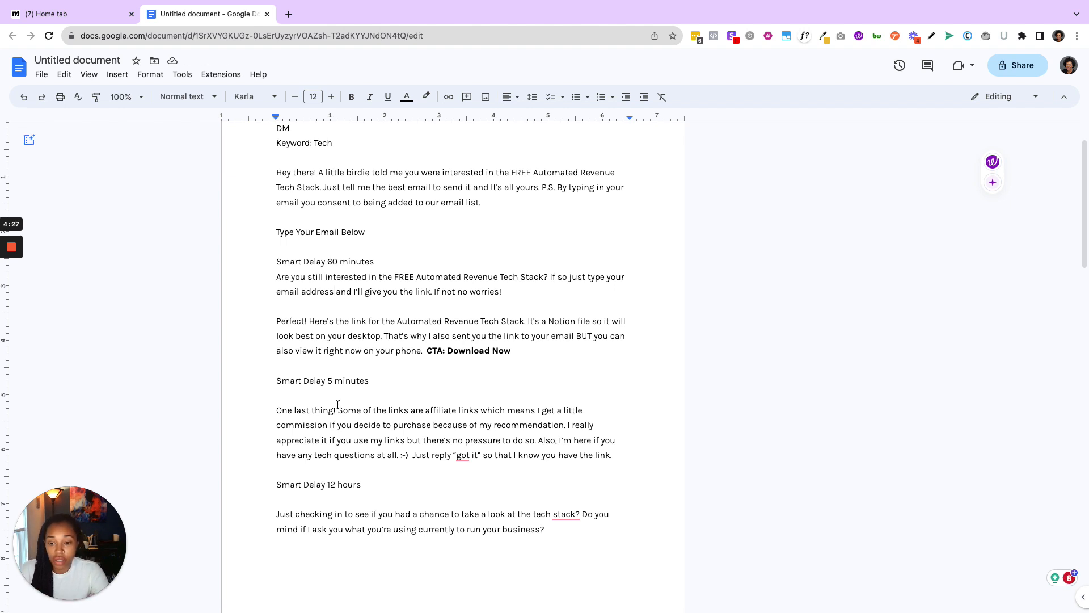
- Read through the DM sequence, from the opening message to the 60-minute, 5-minute and 12-hour follow-ups
scroll(338, 404, "down", 1)
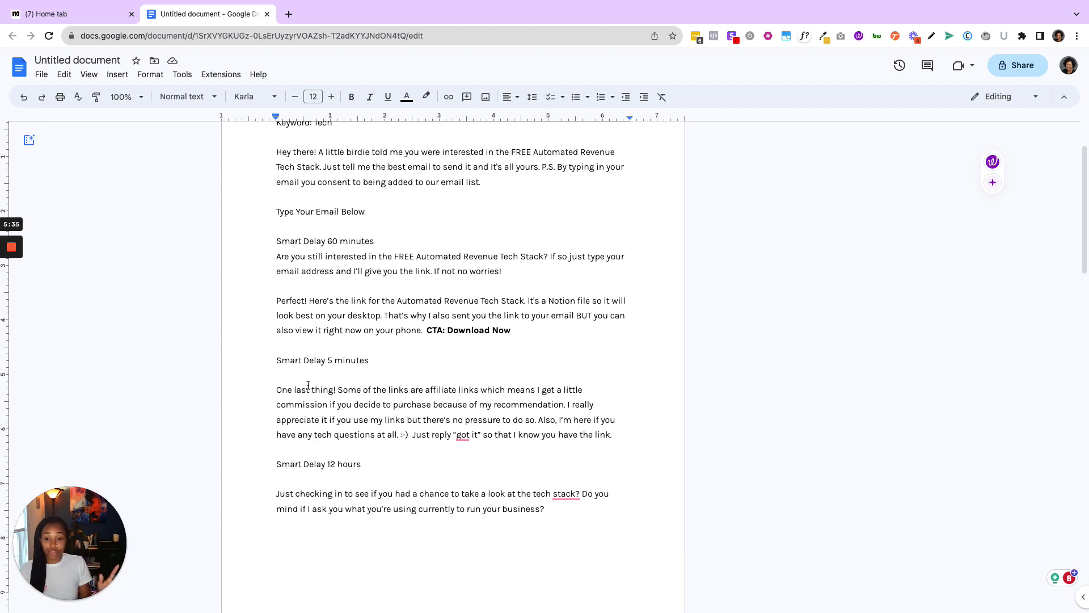
scroll(308, 385, "up", 3)
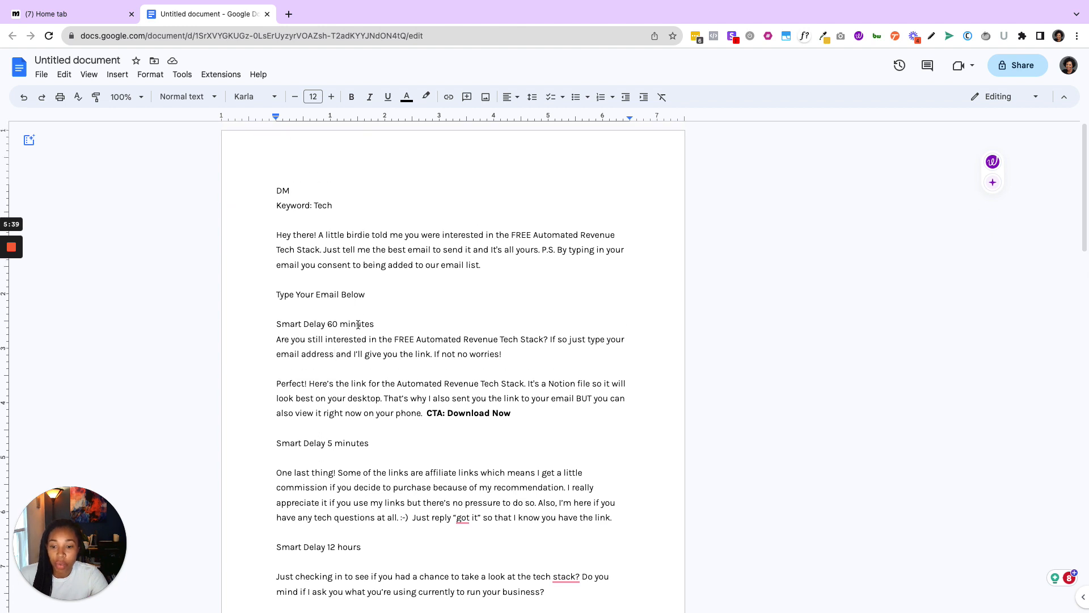
scroll(365, 391, "down", 1)
scroll(362, 531, "down", 1)
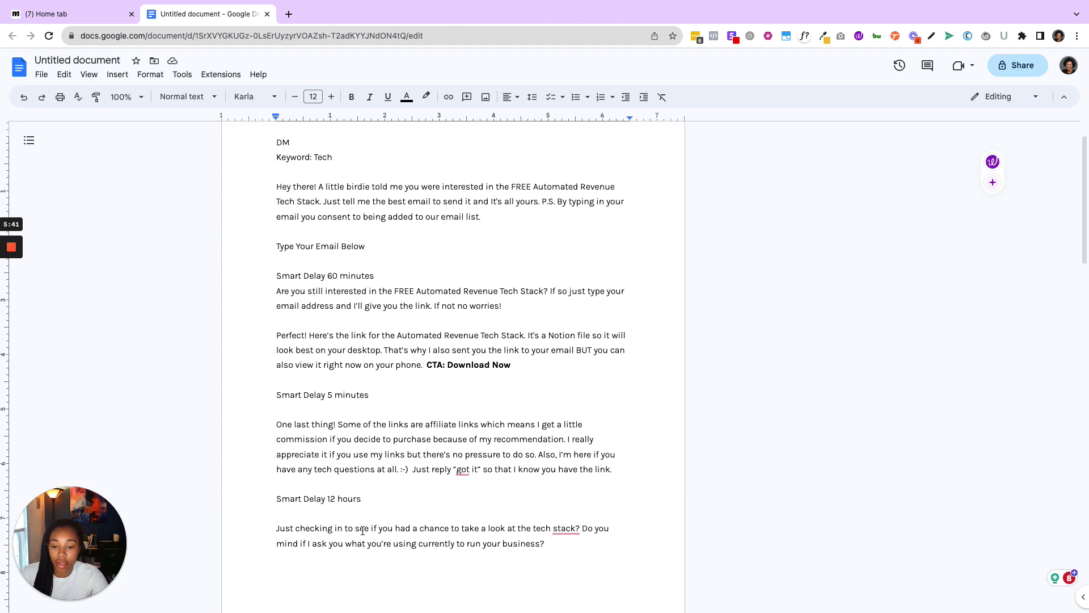
scroll(366, 499, "down", 2)
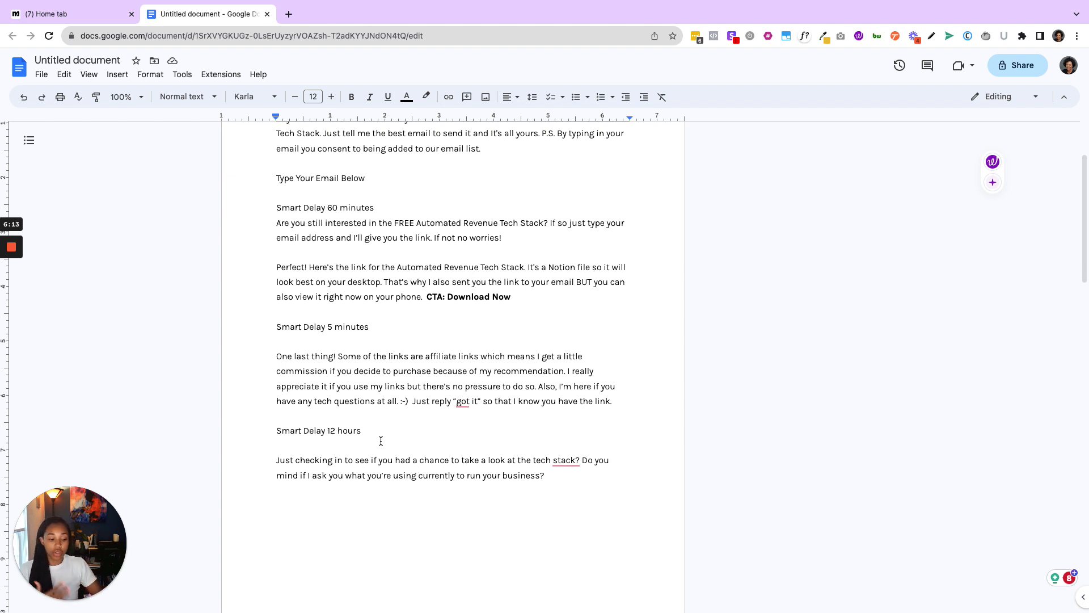
scroll(484, 471, "up", 2)
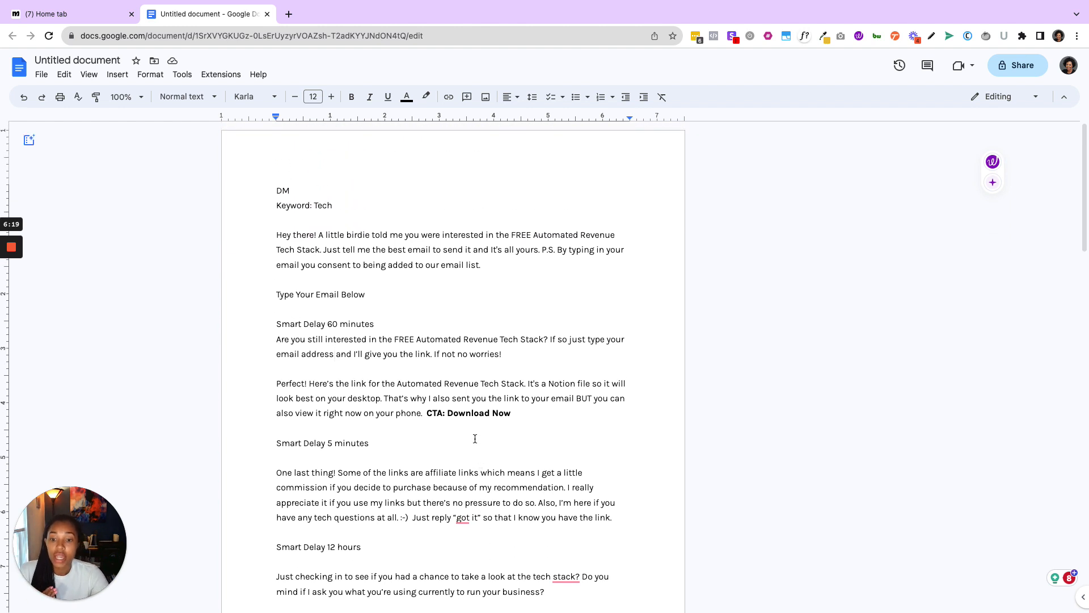
scroll(474, 438, "down", 1)
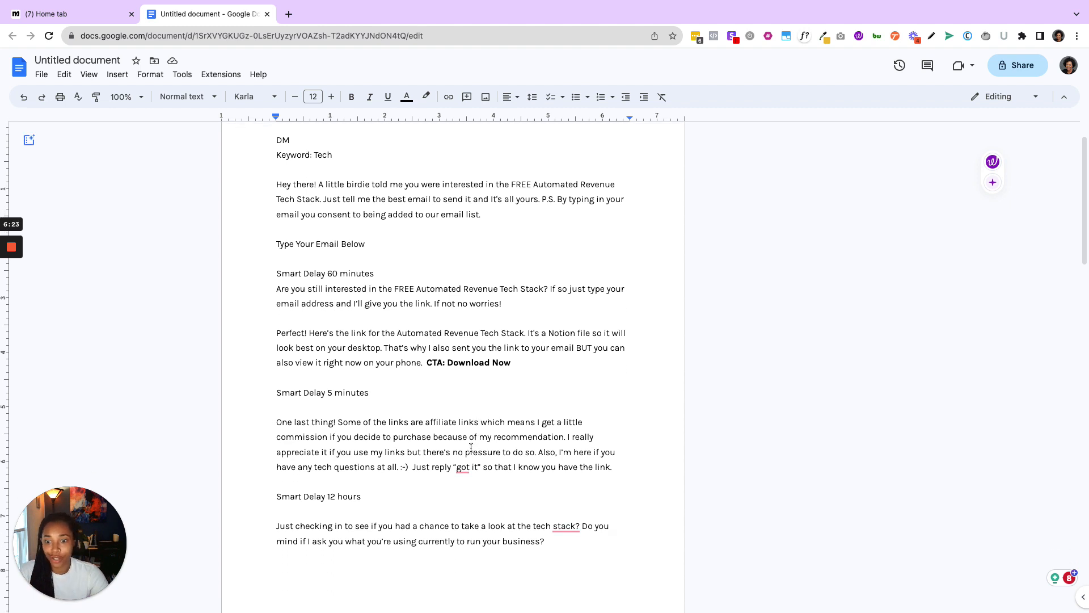
scroll(468, 454, "down", 1)
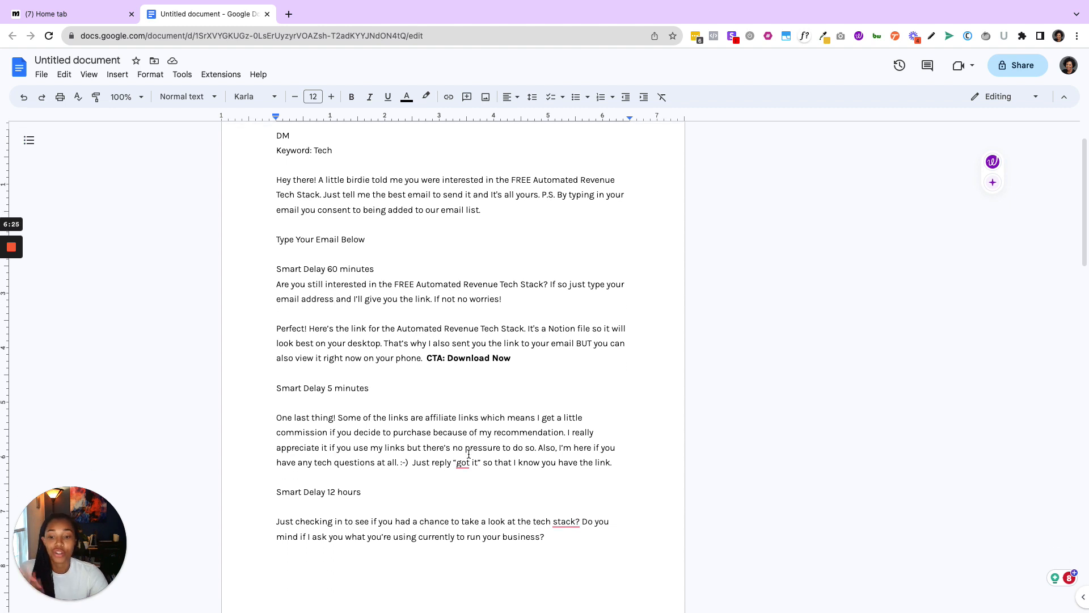
scroll(469, 451, "down", 2)
left_click(394, 525)
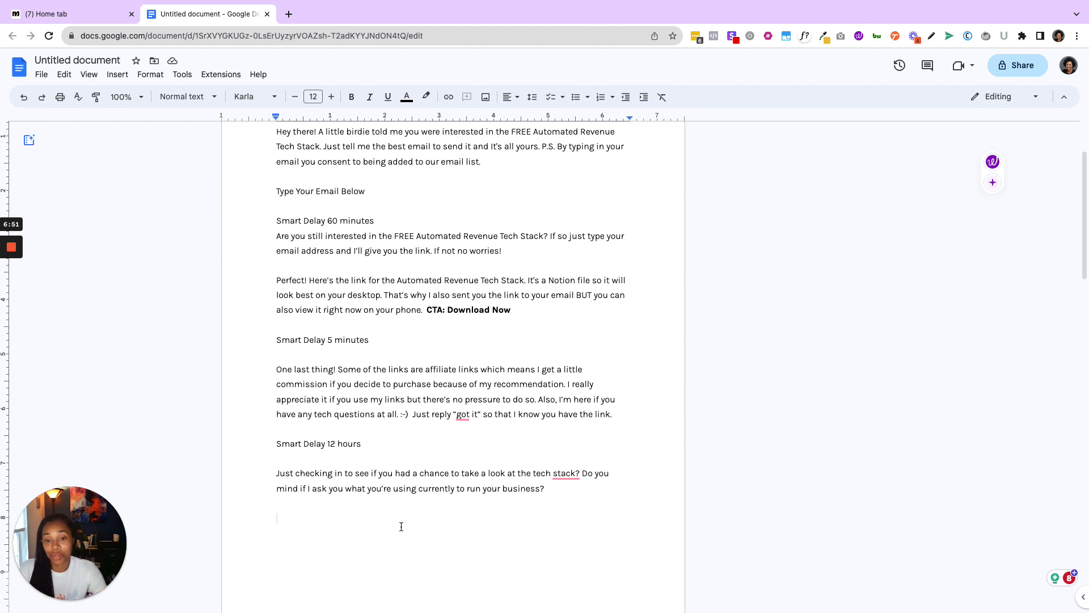
- Review the Comment Trigger script on the second page, including its keyword, automated comments and follow-up messages
scroll(438, 453, "down", 4)
scroll(437, 454, "up", 1)
scroll(437, 454, "up", 1)
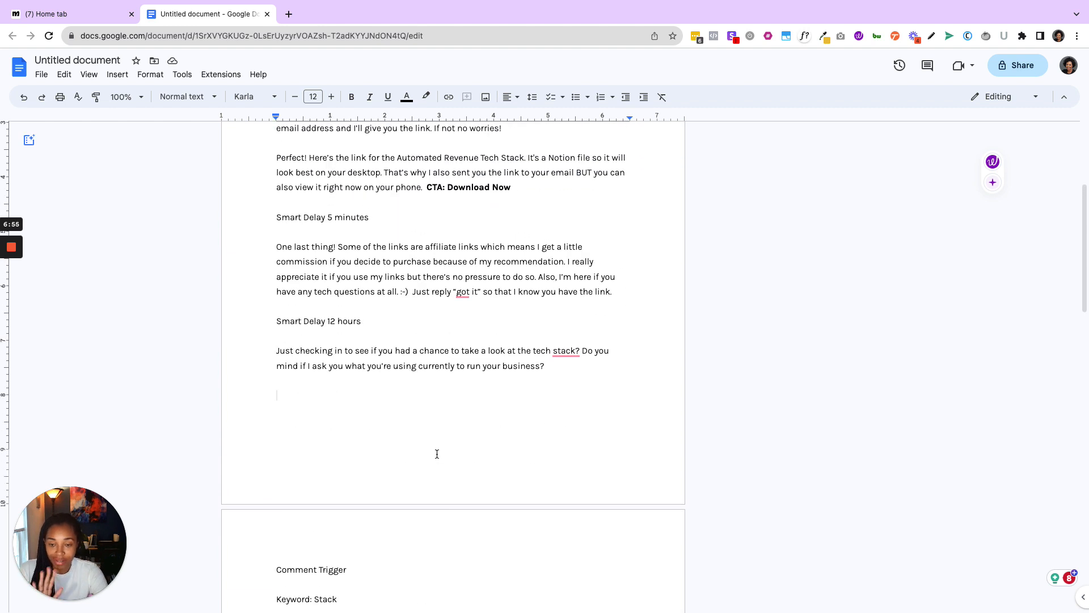
scroll(437, 454, "down", 2)
scroll(488, 522, "down", 1)
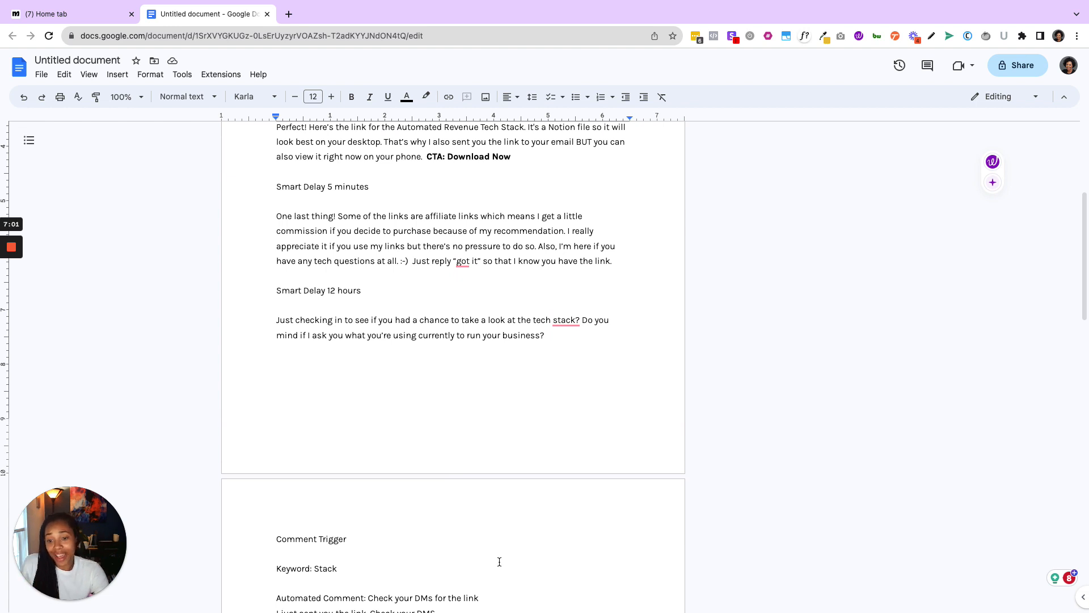
scroll(500, 562, "down", 2)
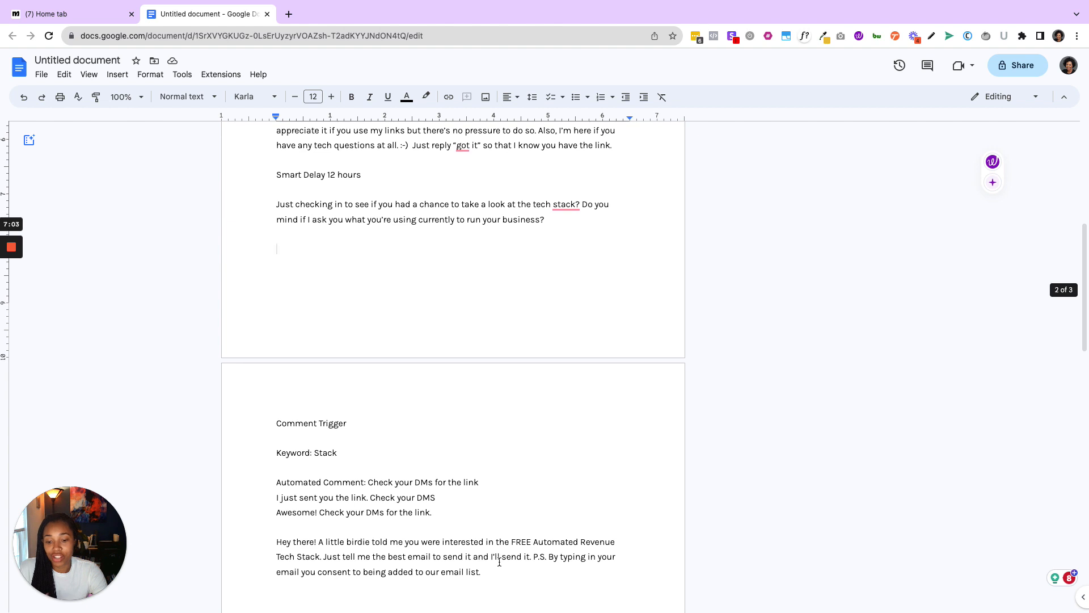
scroll(500, 561, "down", 5)
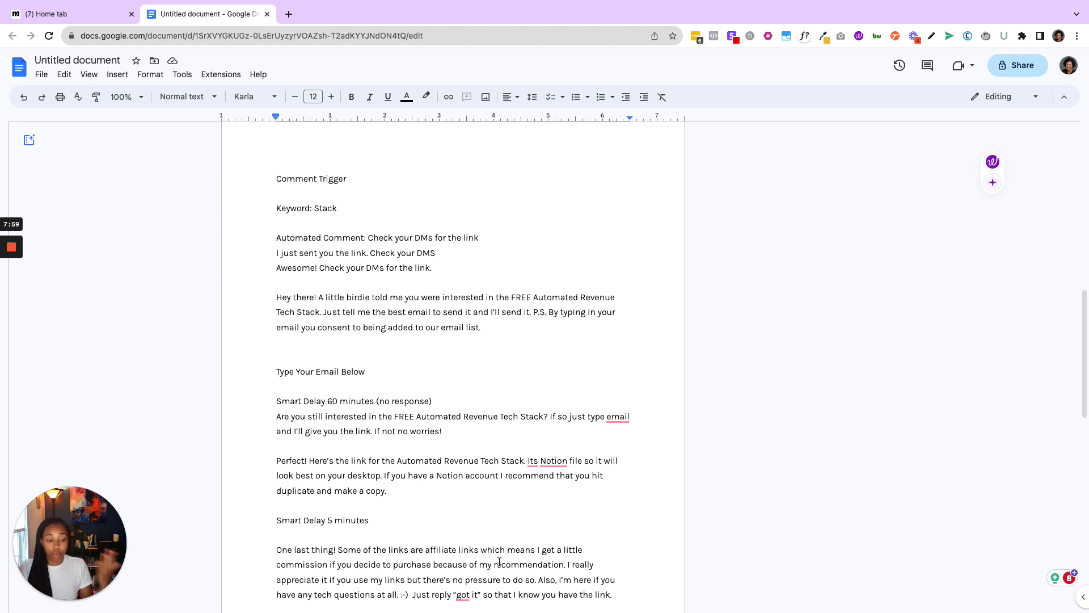
- Switch to Manychat and create a new flow in the Automation area
left_click(88, 15)
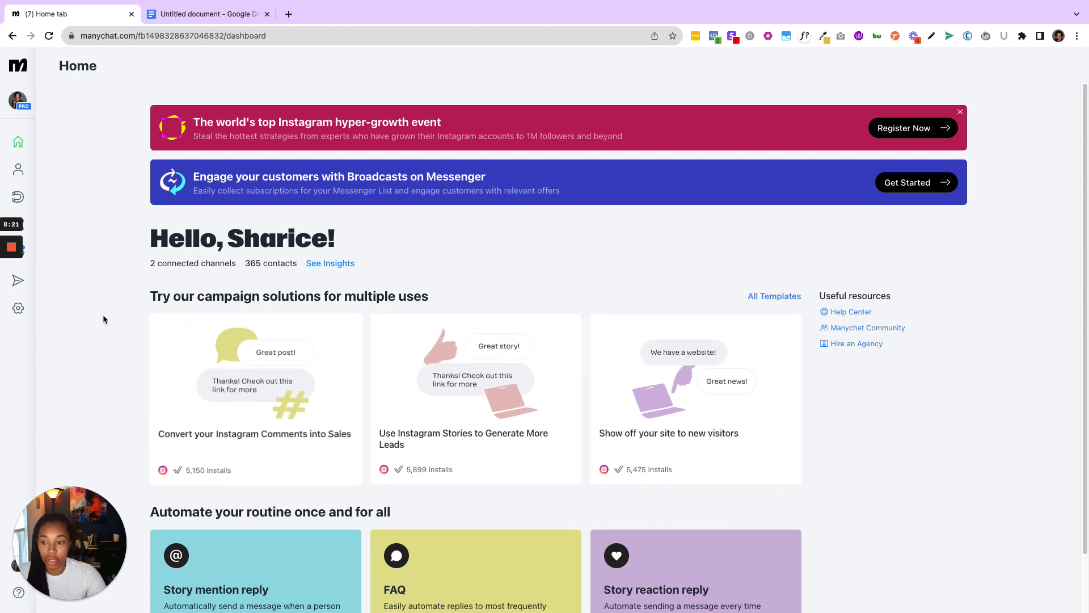
left_click(31, 231)
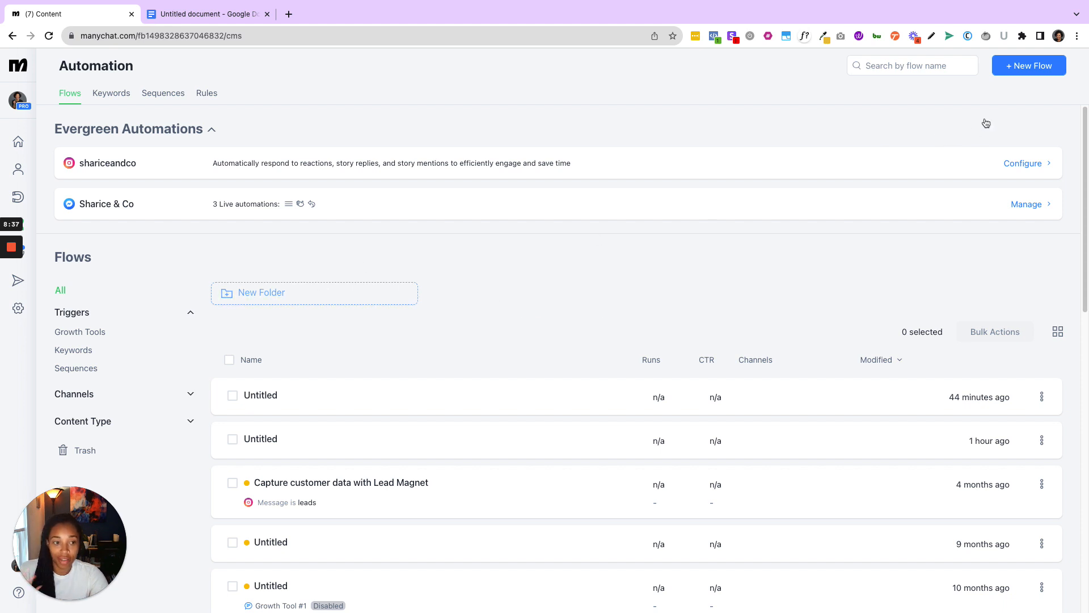
left_click(1010, 75)
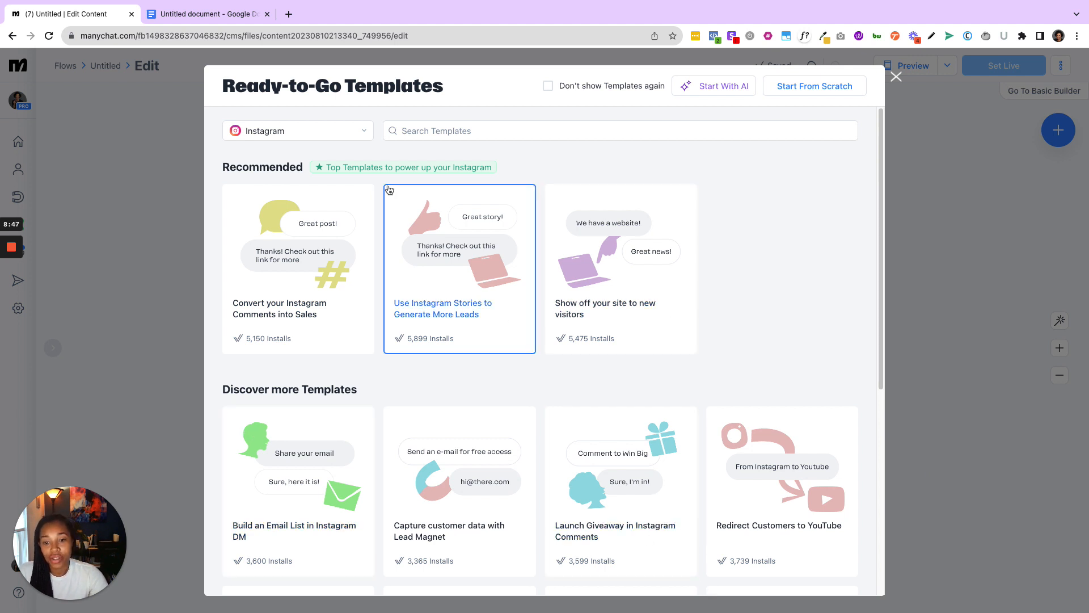
- Browse the ready-to-go templates for All Channels and restore the channel filter to Instagram
left_click(364, 131)
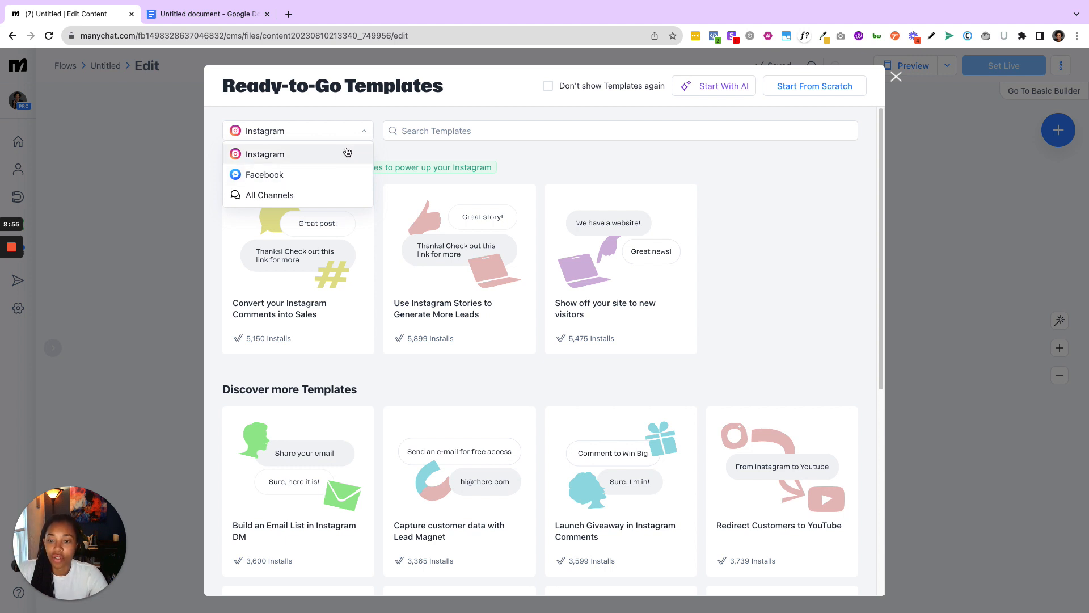
left_click(350, 195)
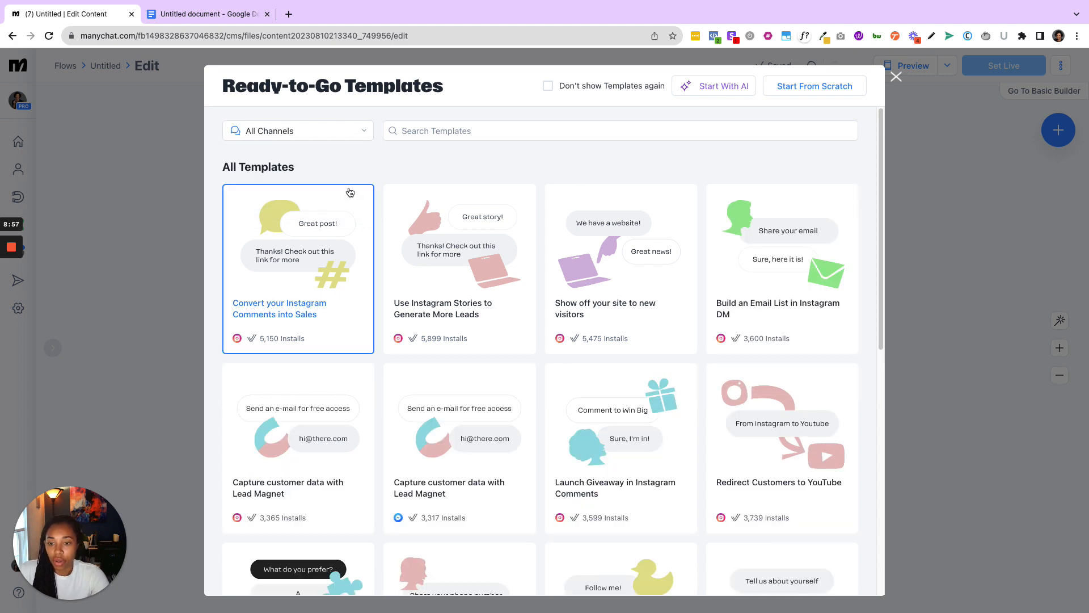
scroll(567, 298, "down", 3)
scroll(567, 298, "down", 6)
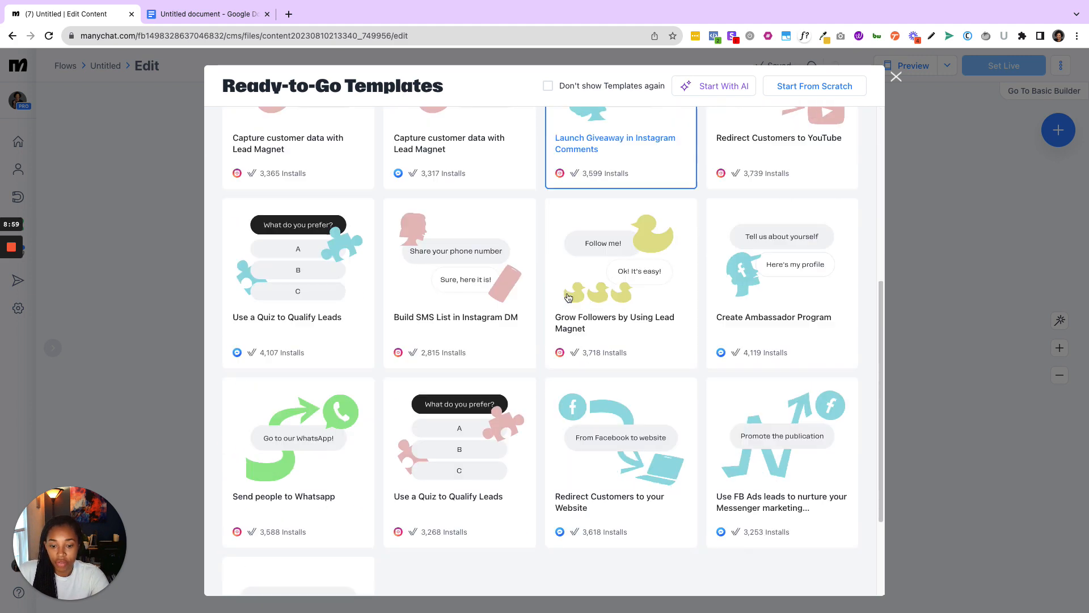
scroll(568, 298, "up", 10)
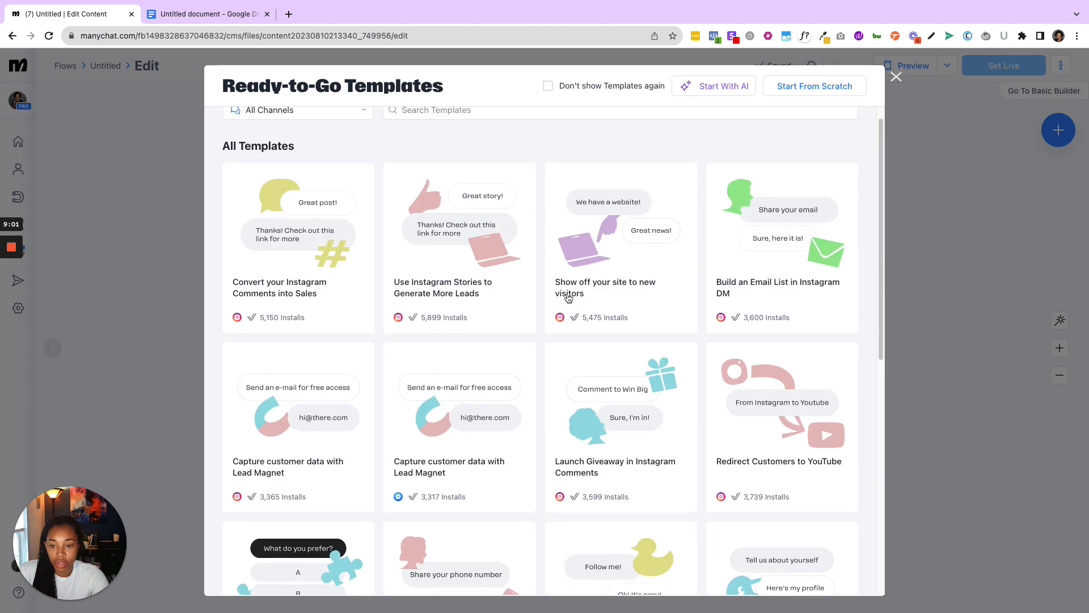
left_click(347, 137)
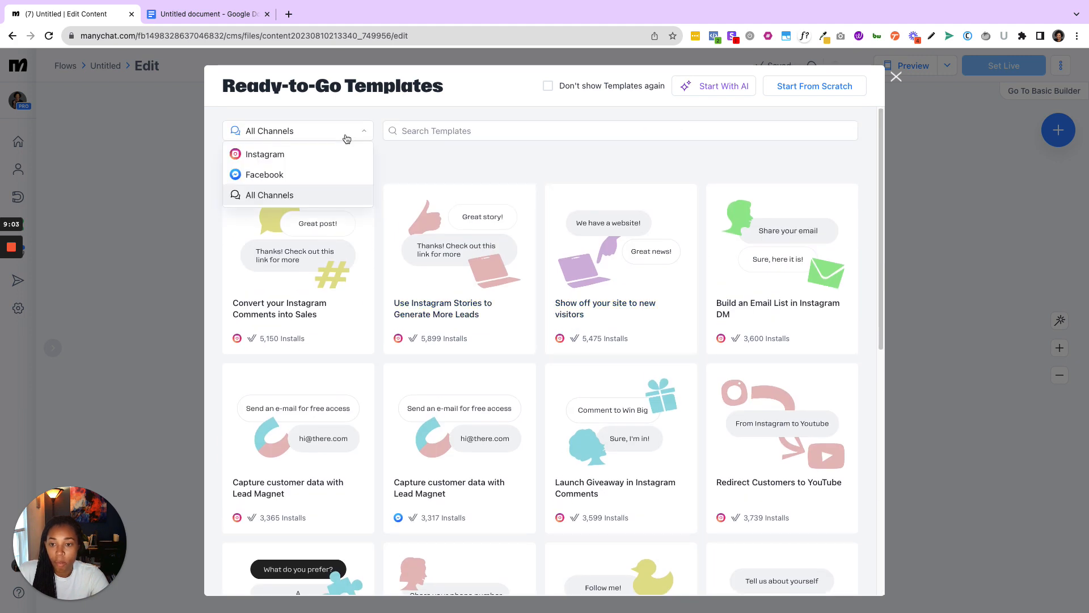
left_click(343, 153)
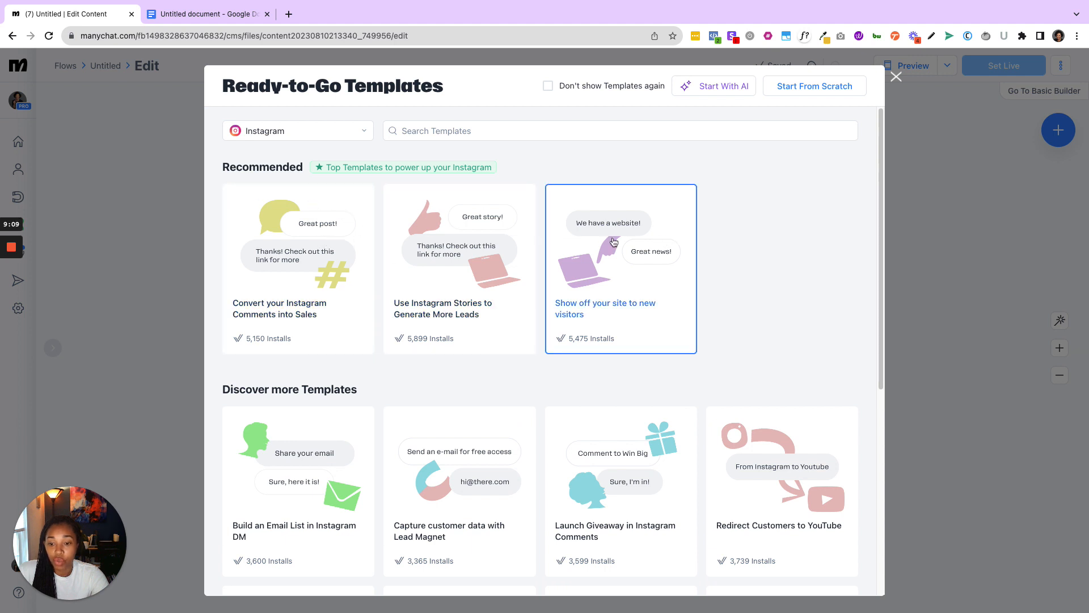
- Preview the "Convert your Instagram Comments into Sales" template, close it and return to the flows list
left_click(312, 261)
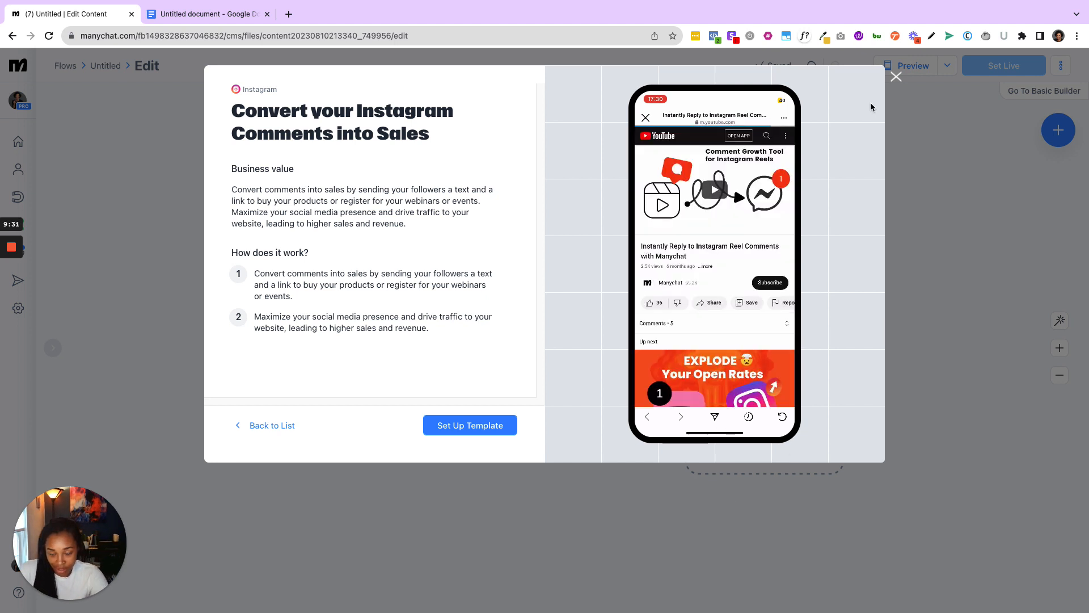
left_click(895, 76)
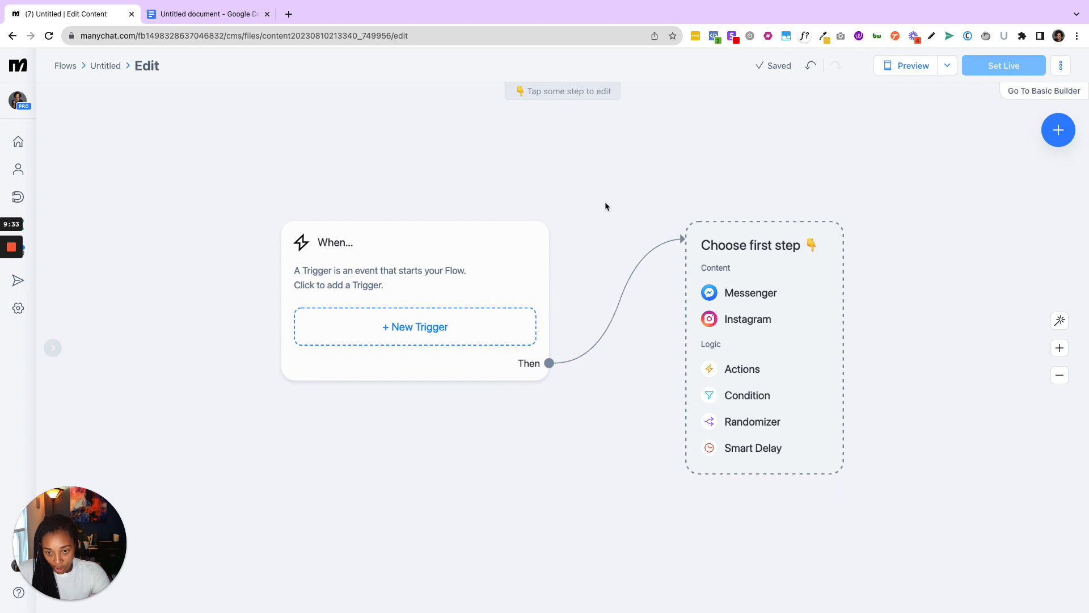
left_click(18, 37)
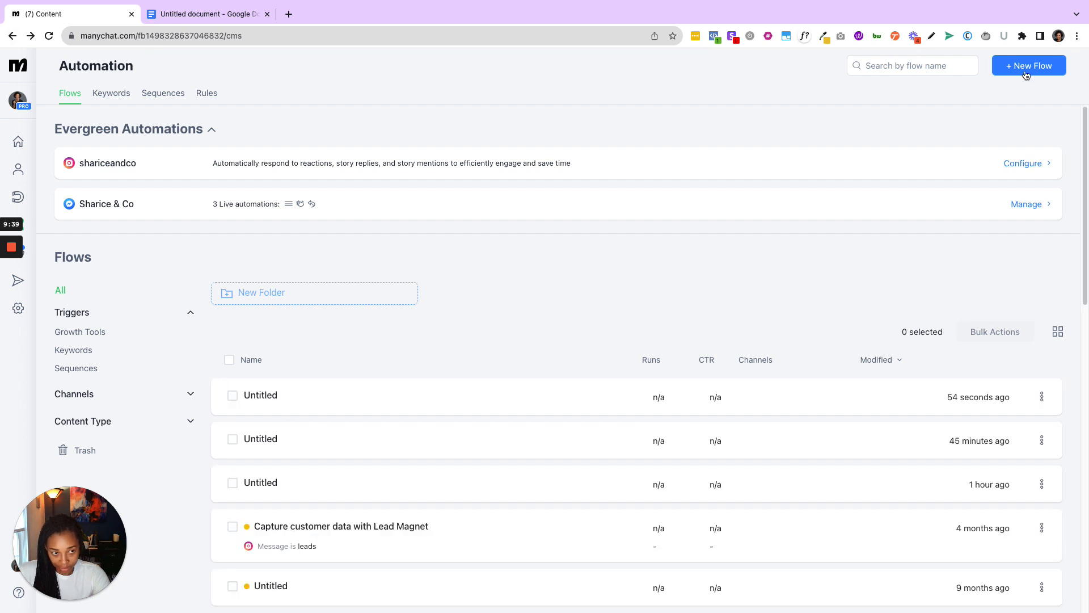
- Create a new flow and set up the "Build an Email List in Instagram DM" template in it
left_click(1027, 68)
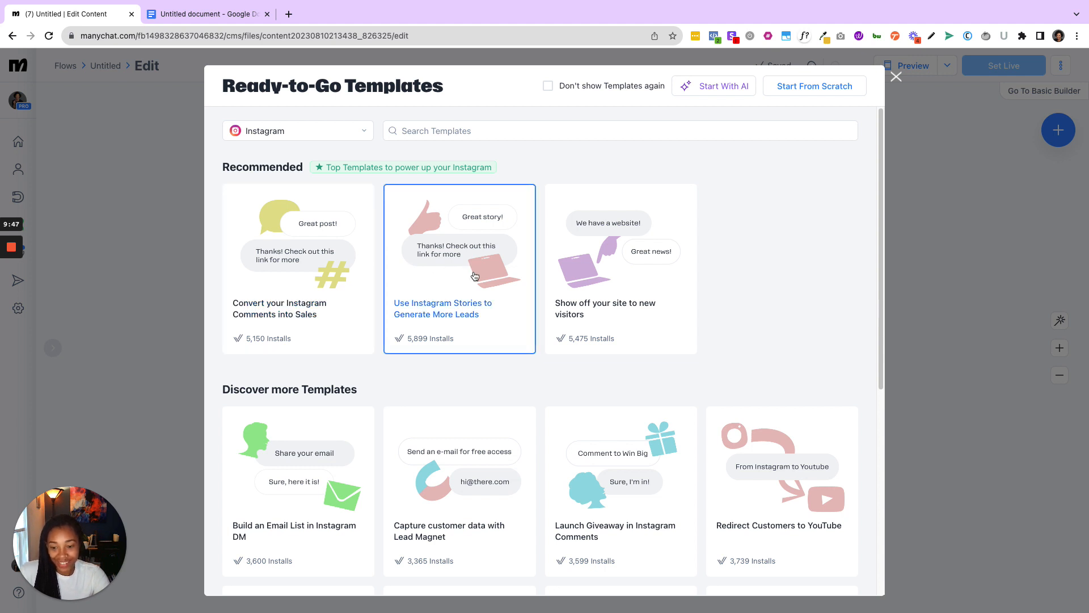
scroll(372, 355, "down", 1)
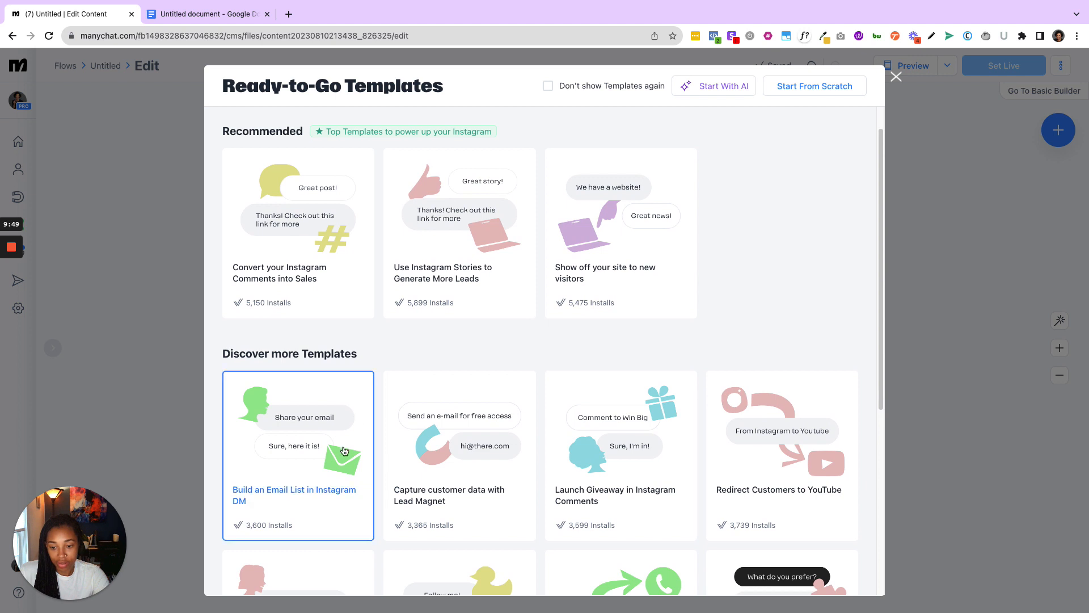
left_click(342, 454)
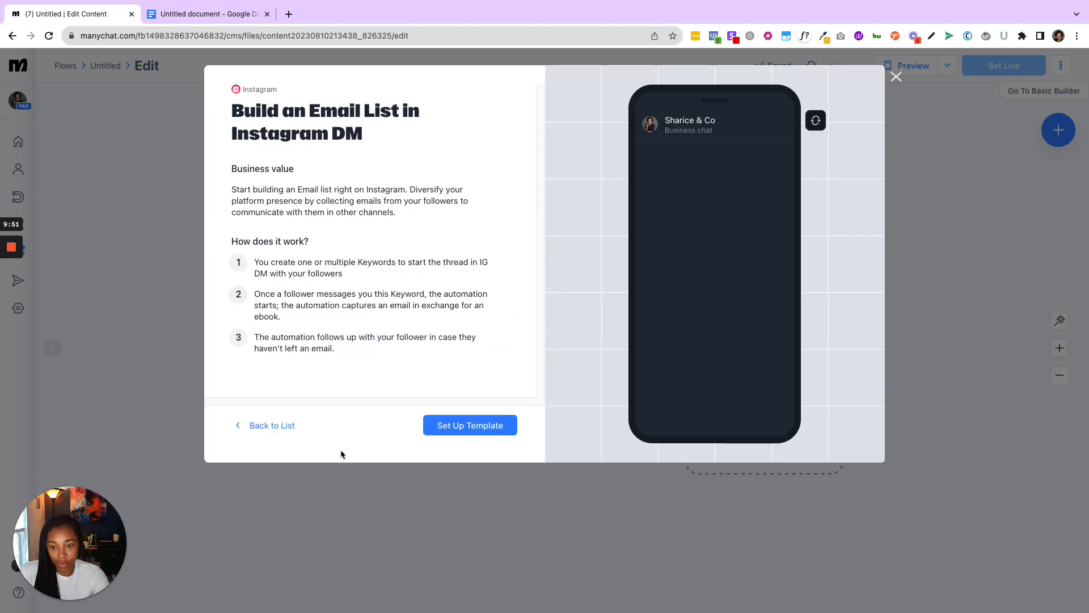
left_click(477, 427)
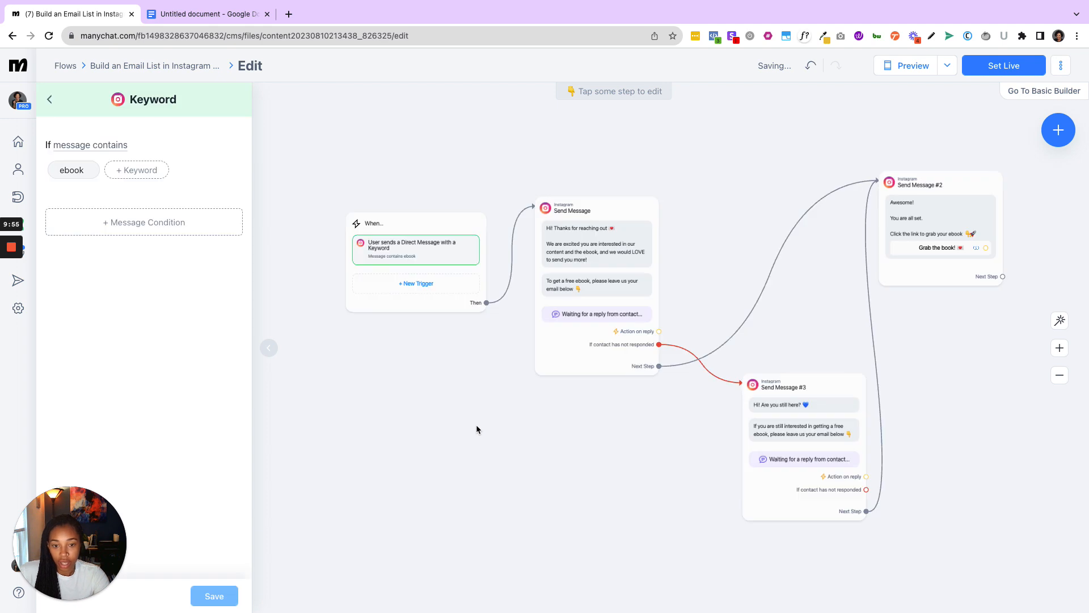
- Change the trigger condition to "message is", replace the "ebook" keyword with "Tech", and save the keyword settings
left_click_drag(666, 495, 541, 486)
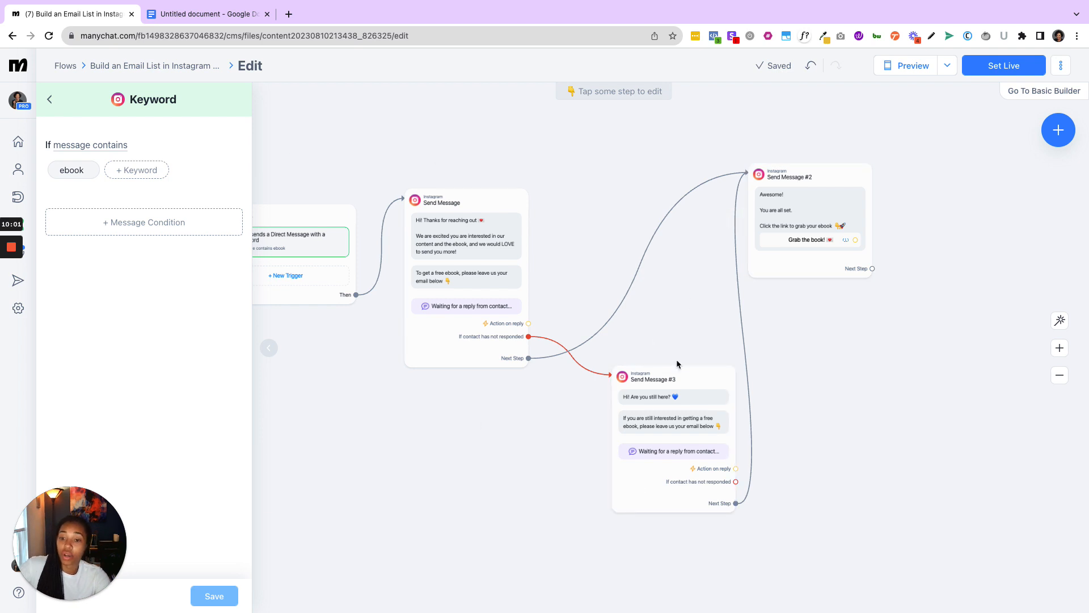
left_click_drag(499, 455, 537, 481)
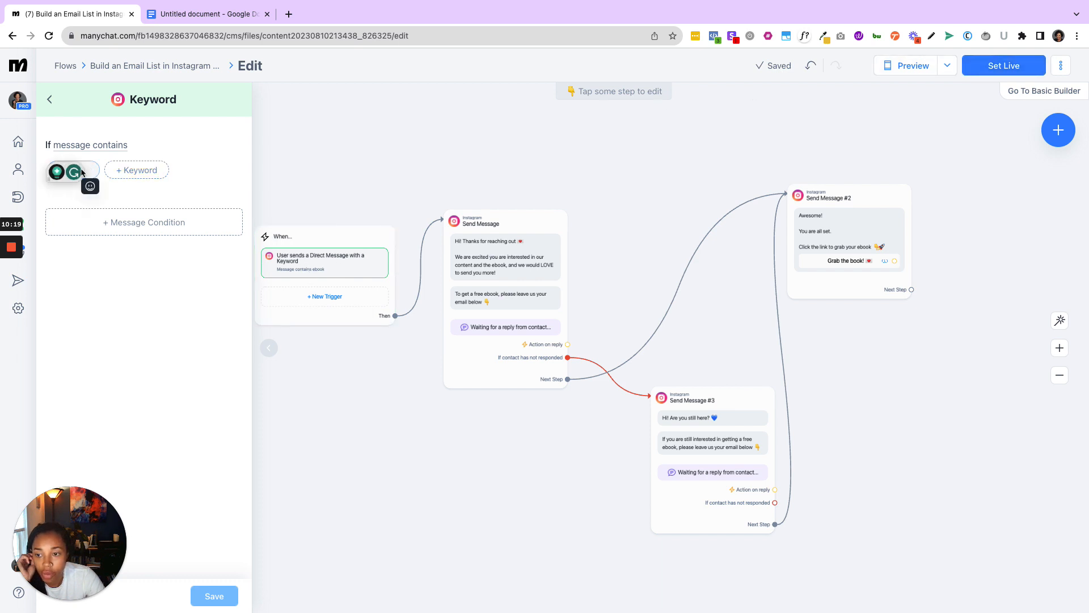
left_click(100, 146)
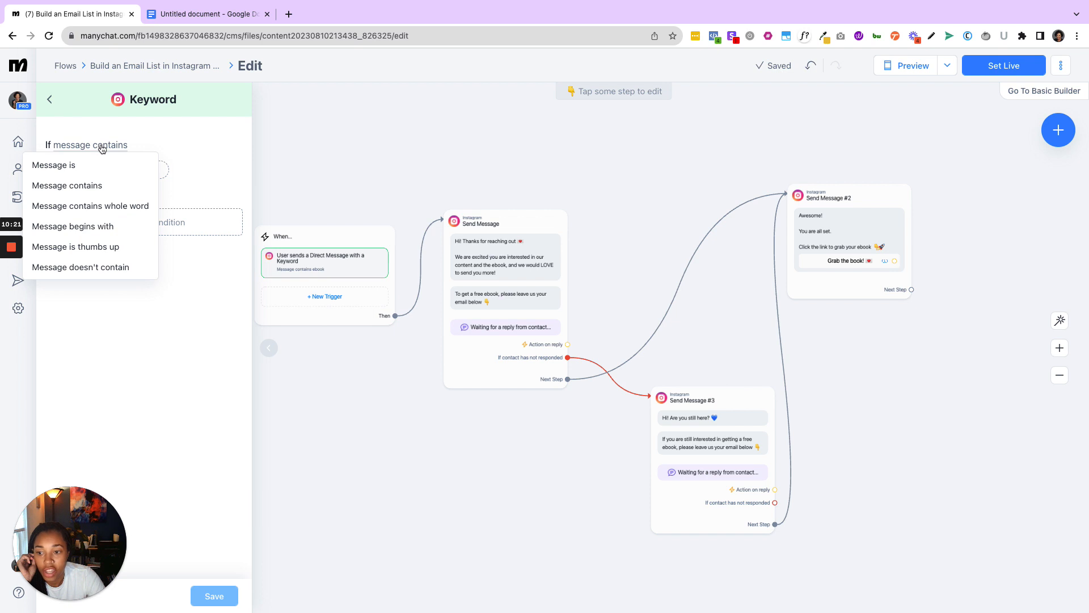
left_click(106, 166)
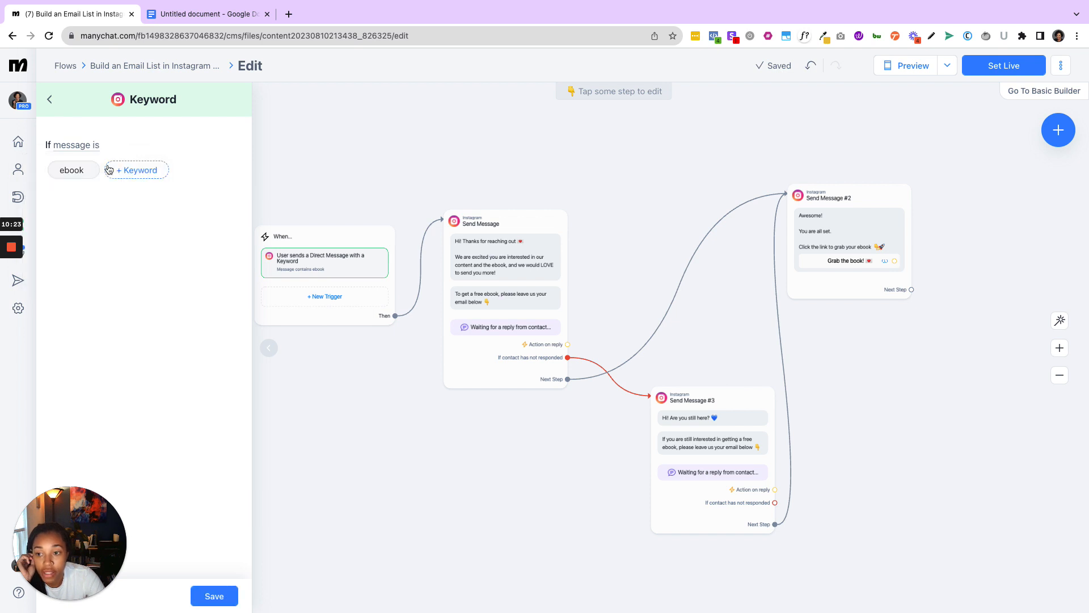
left_click(136, 170)
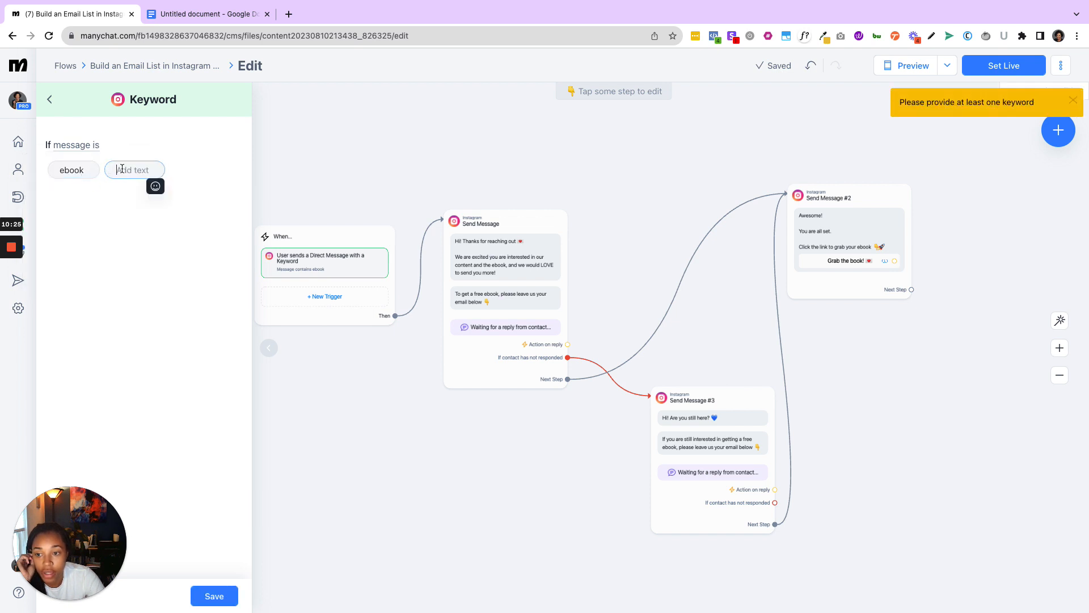
type("Test")
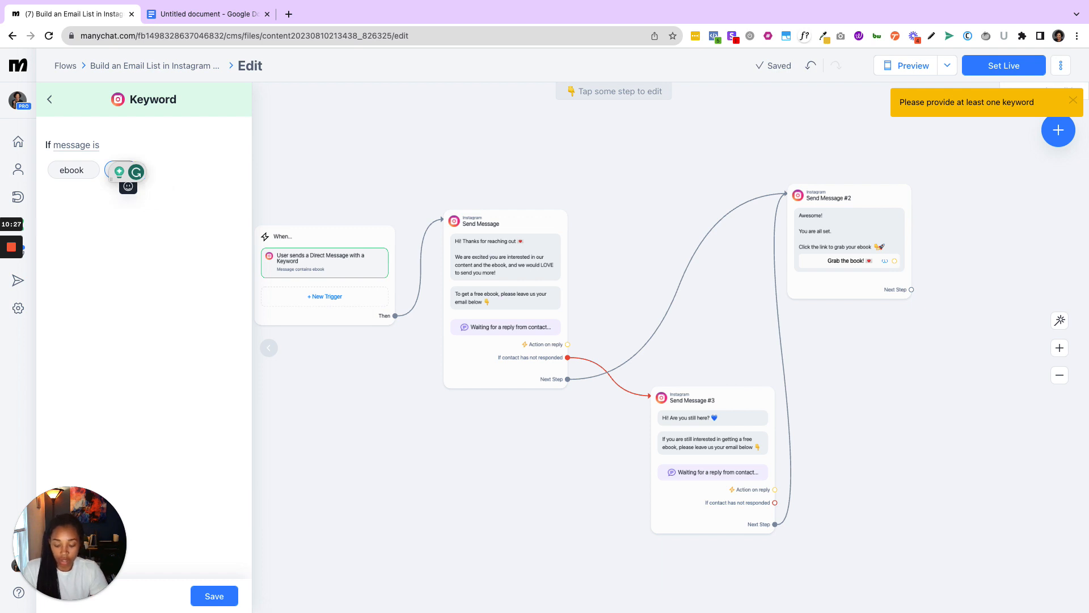
left_click(186, 287)
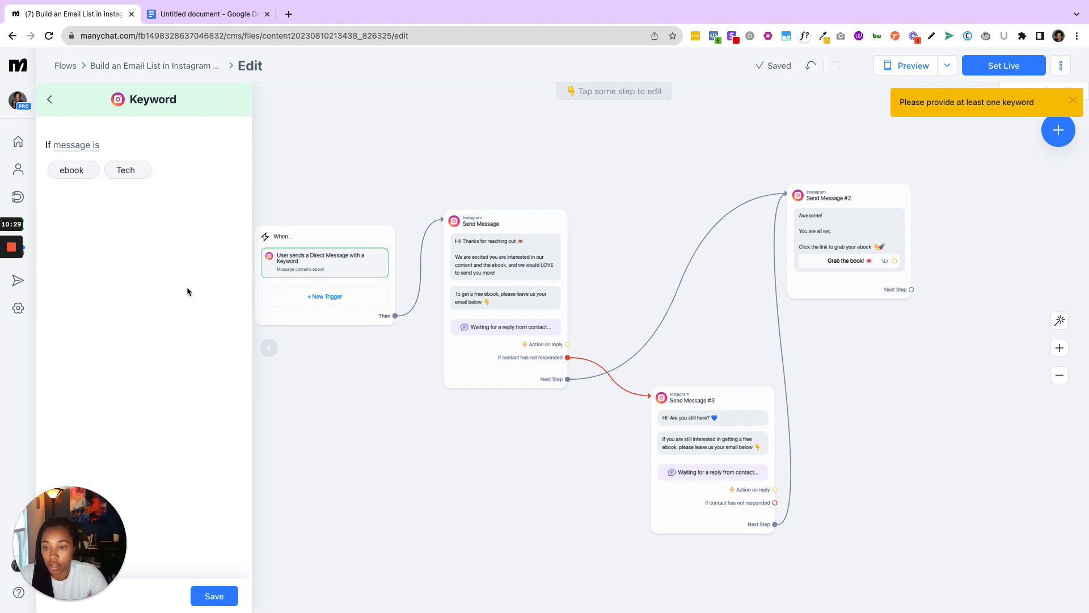
left_click(91, 170)
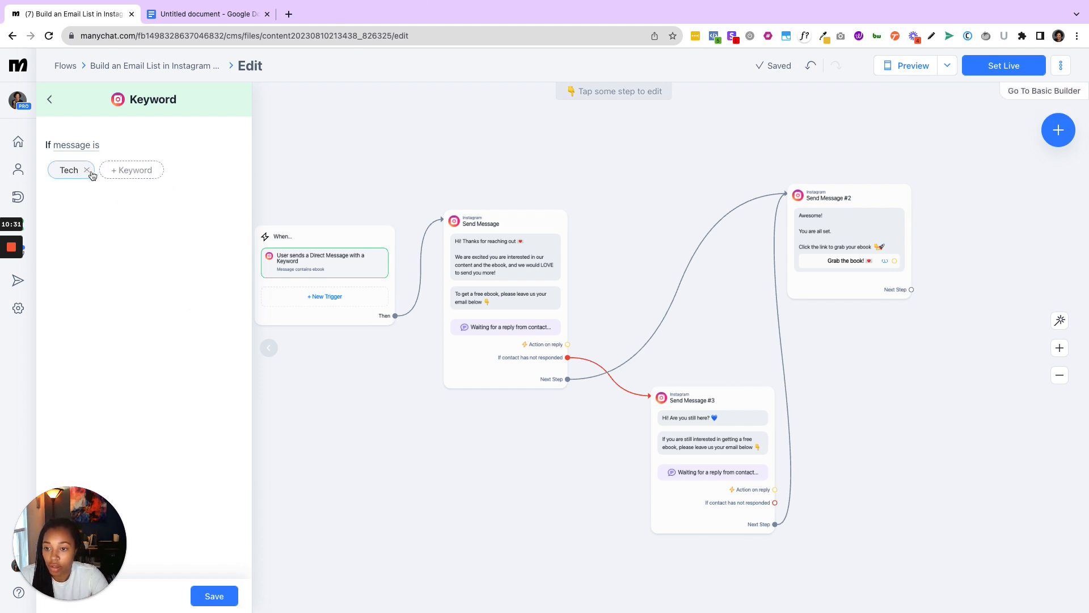
left_click(215, 594)
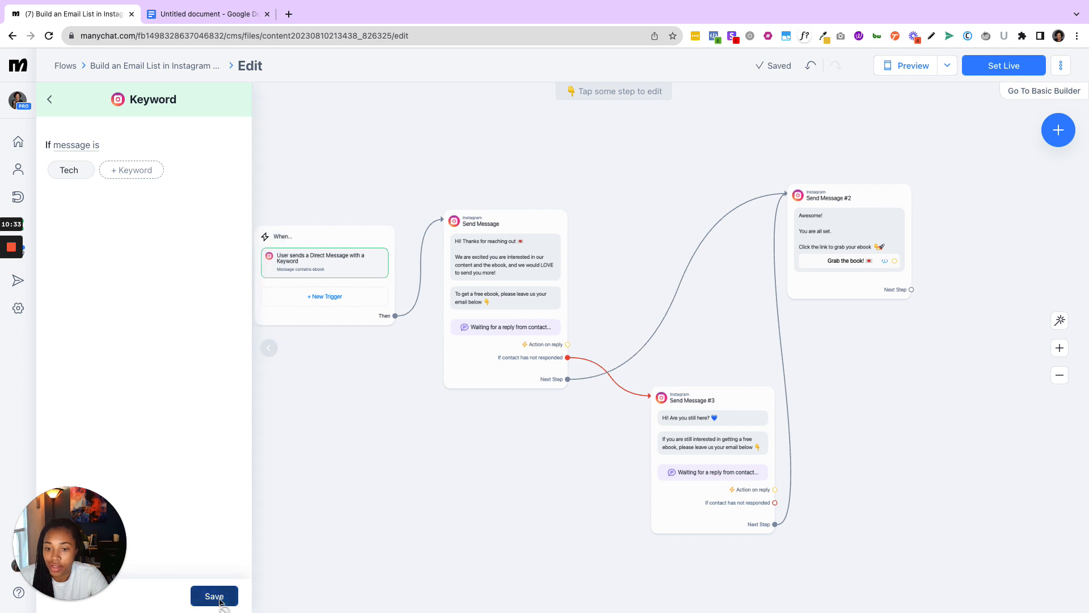
- Replace the greeting text in the first Send Message step with the "Hey there! A little birdie told me..." paragraph from the Google Docs script
left_click(499, 265)
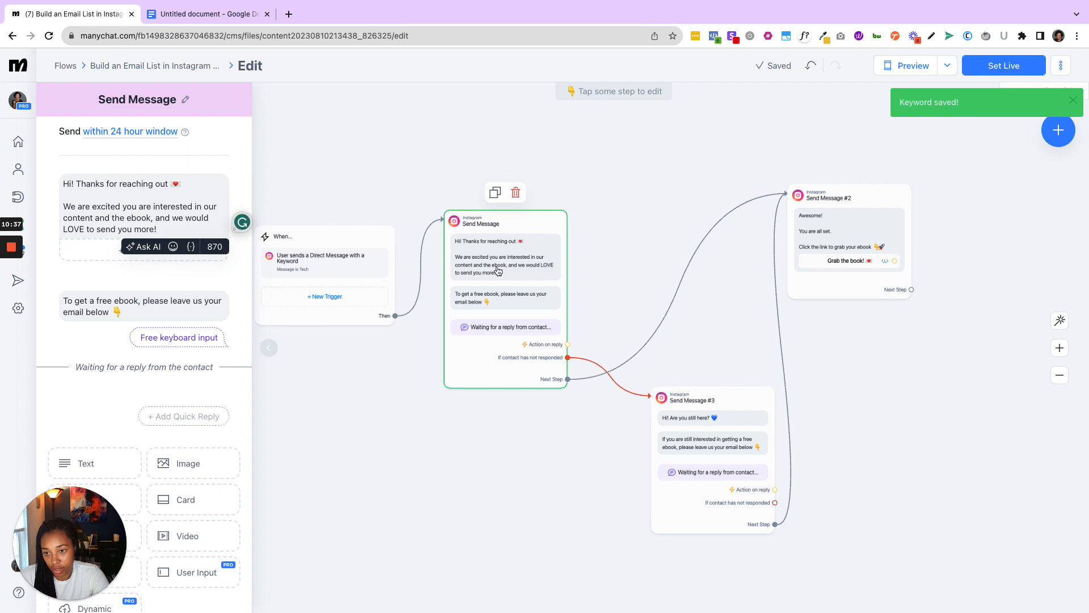
left_click(216, 14)
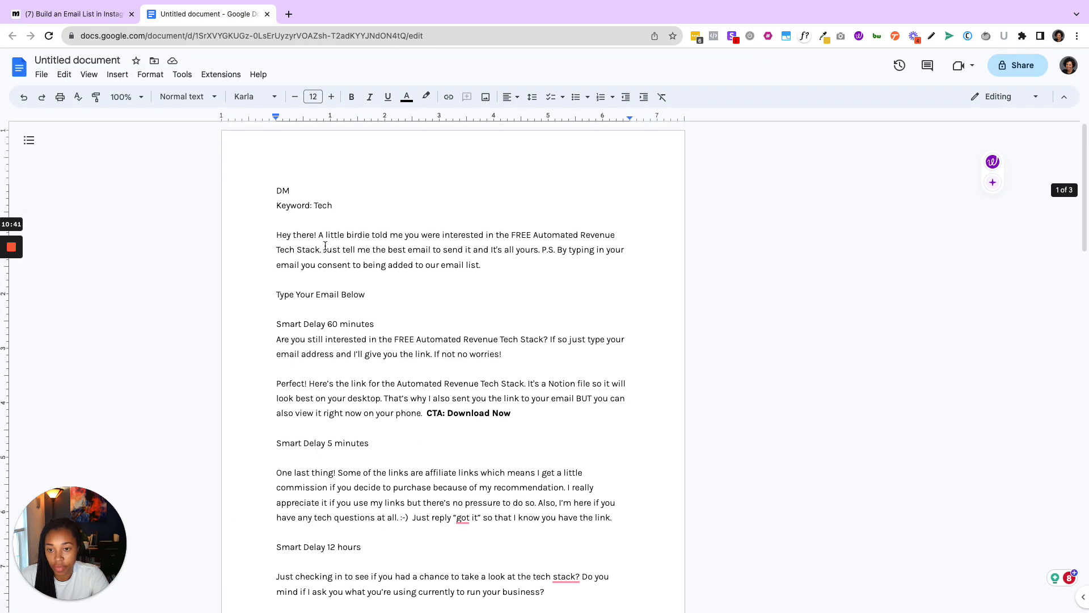
mouse_move(274, 235)
left_mouse_down()
mouse_move(484, 277)
mouse_move(496, 293)
mouse_move(504, 276)
mouse_move(329, 235)
mouse_move(275, 235)
left_mouse_up()
key("ctrl+c")
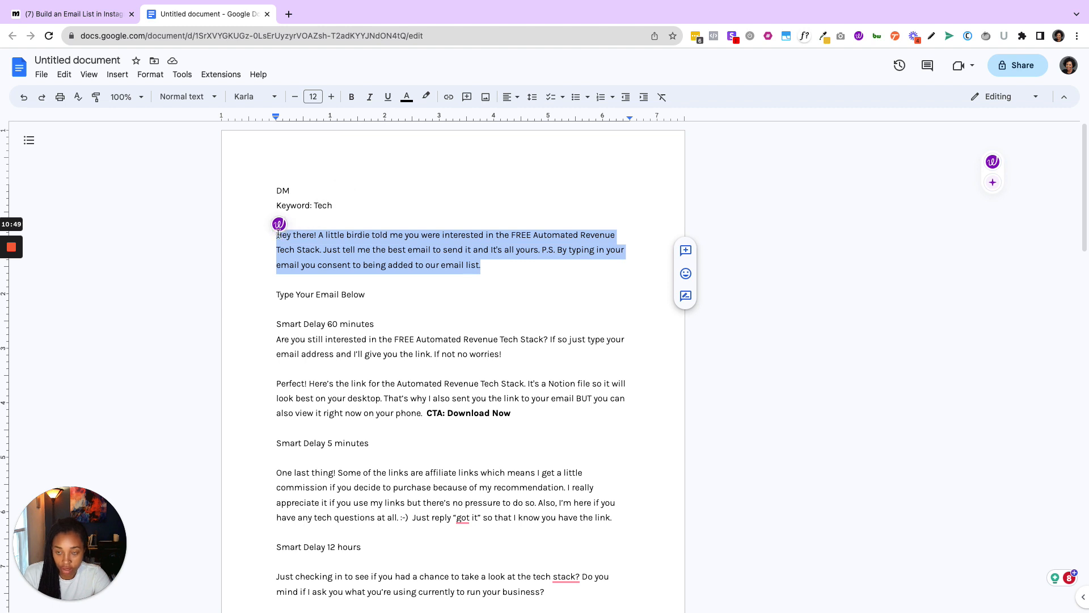
left_click(45, 15)
left_click(163, 195)
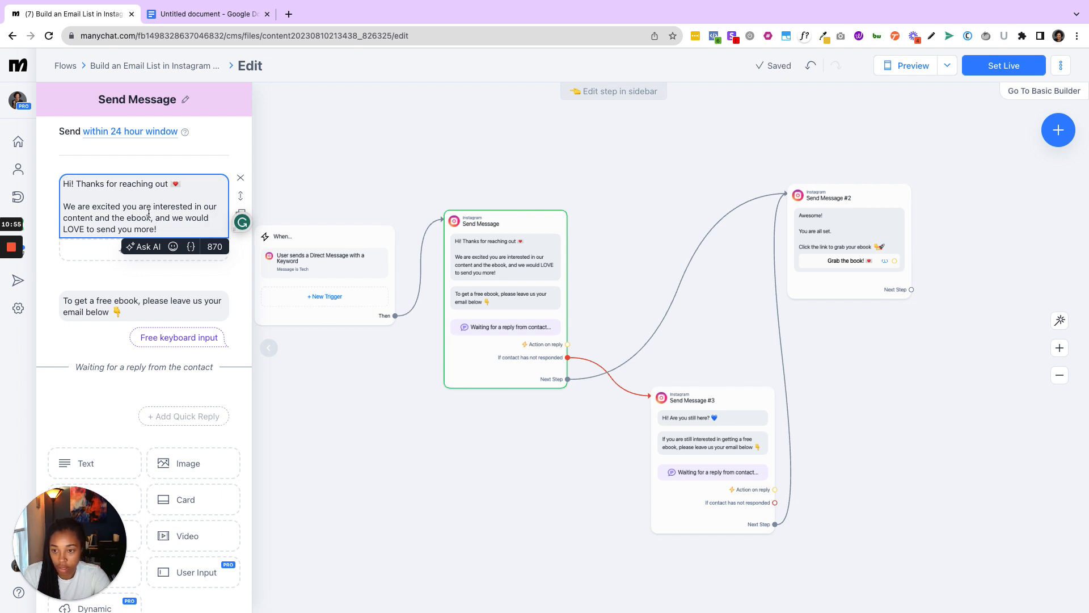
left_click_drag(173, 228, 65, 186)
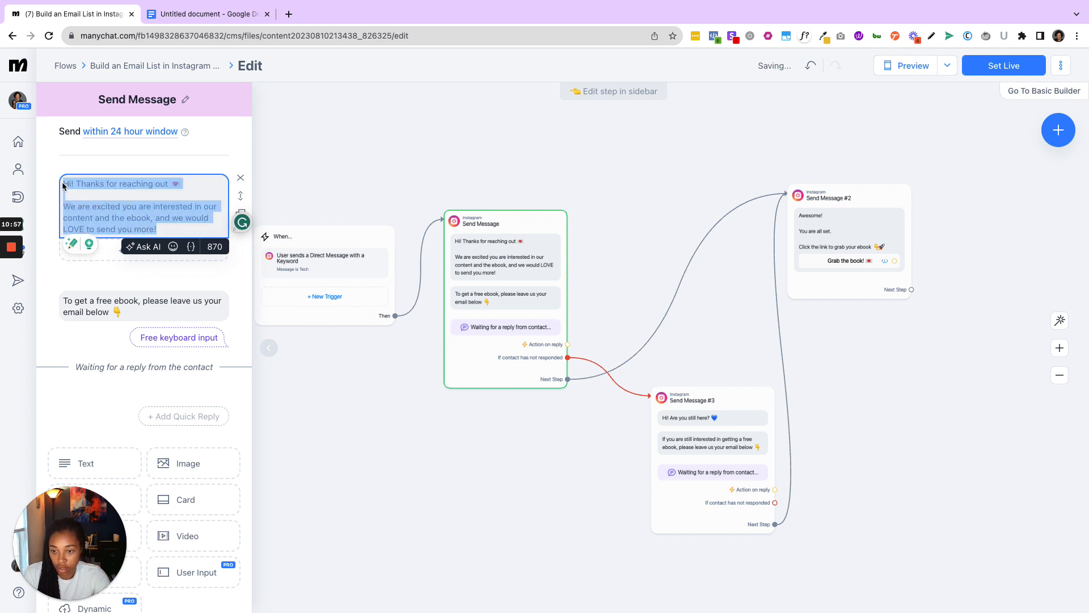
key("ctrl+v")
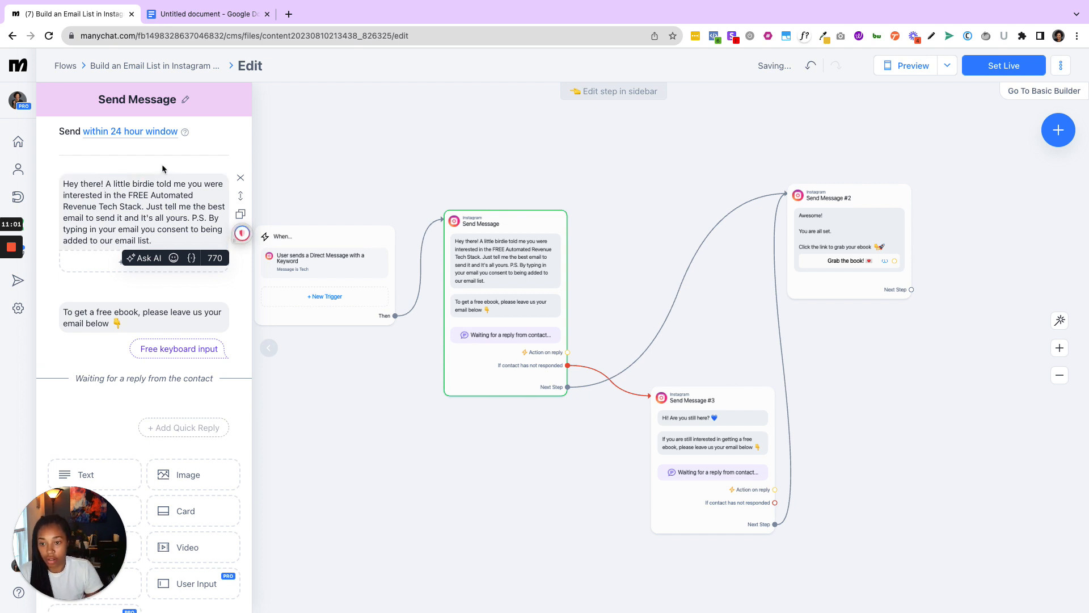
- Split the greeting into paragraphs with blank lines after "Revenue Tech Stack." and after "Hey there!"
left_click(144, 206)
key("BackSpace")
key("Return")
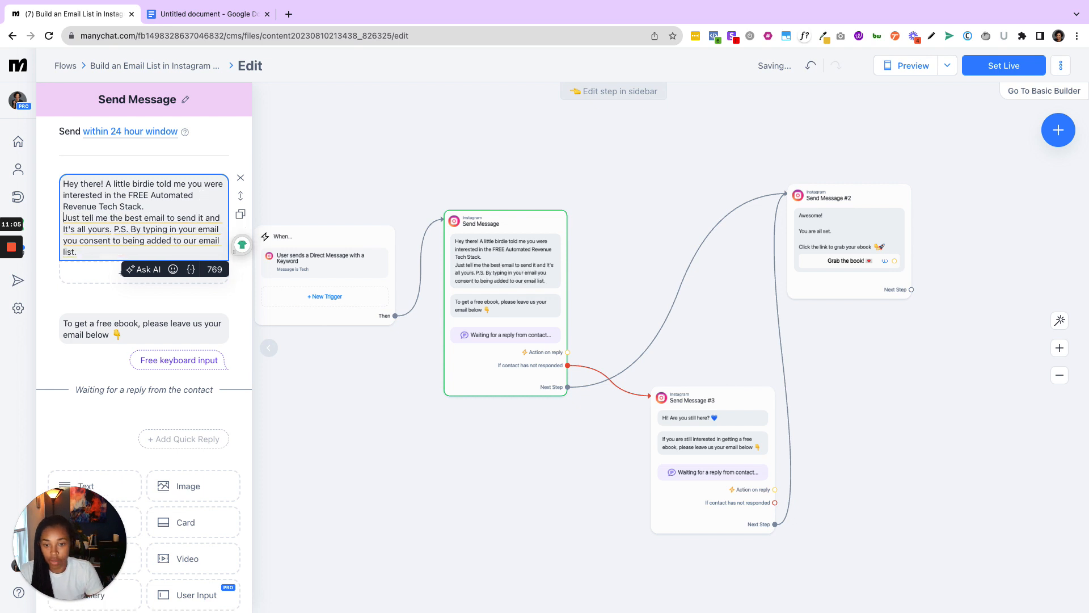
key("Return")
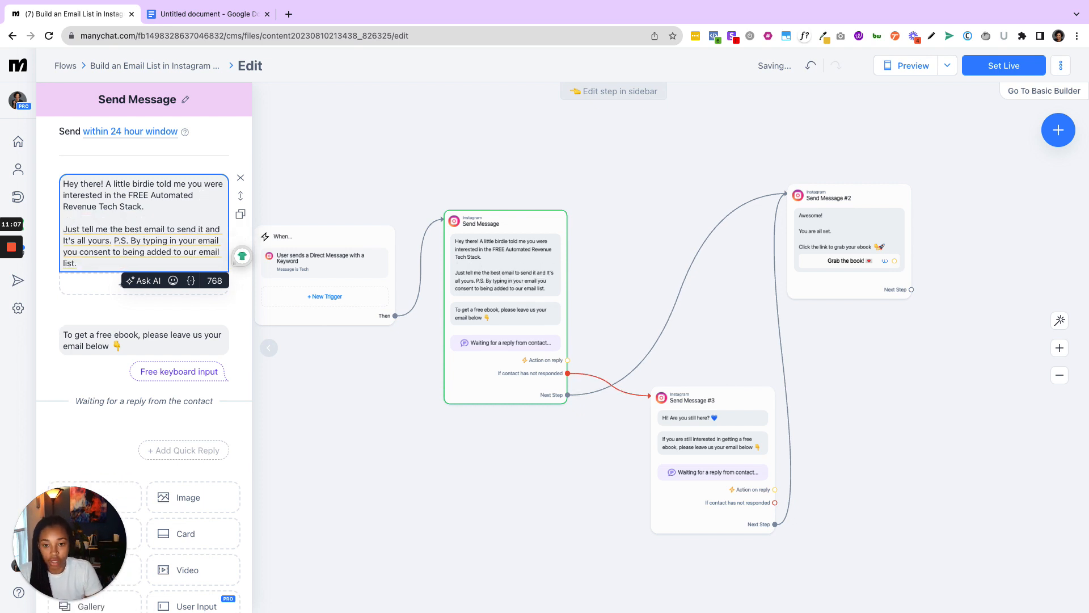
key("BackSpace")
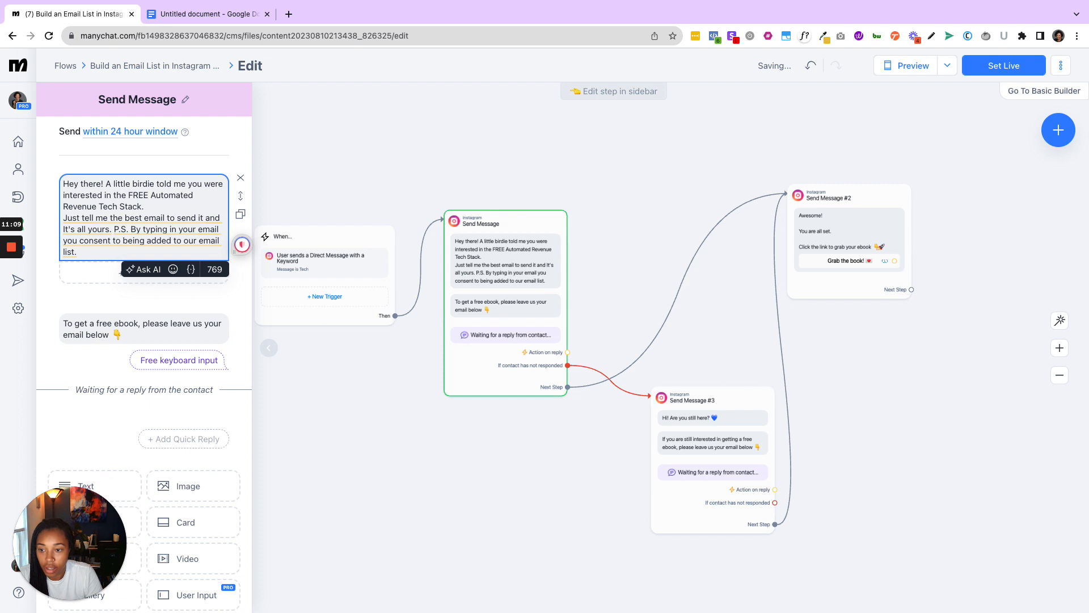
key("Return")
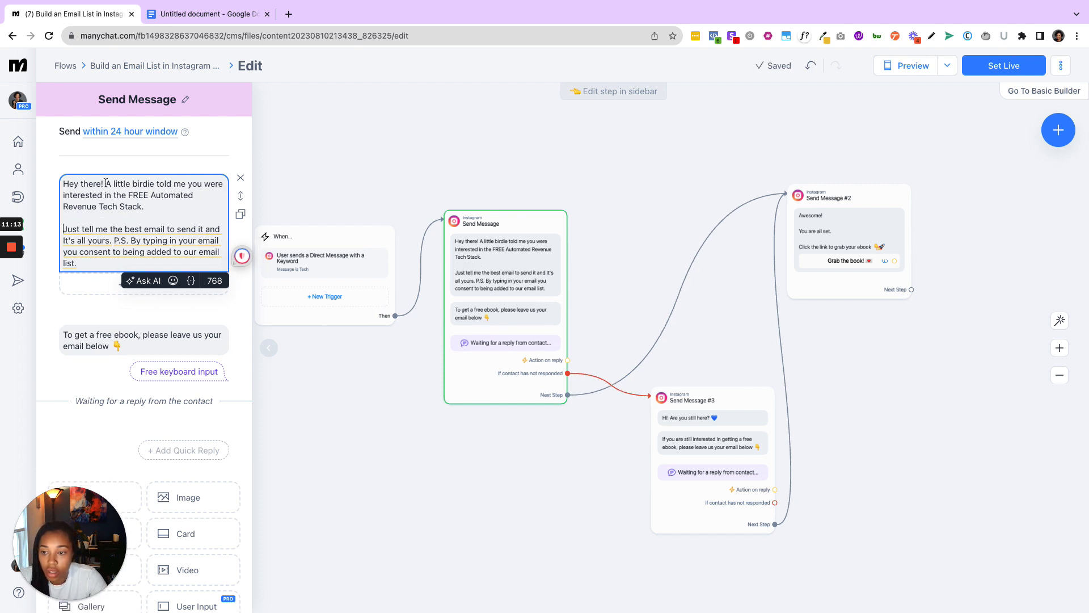
key("Return")
key("Return")
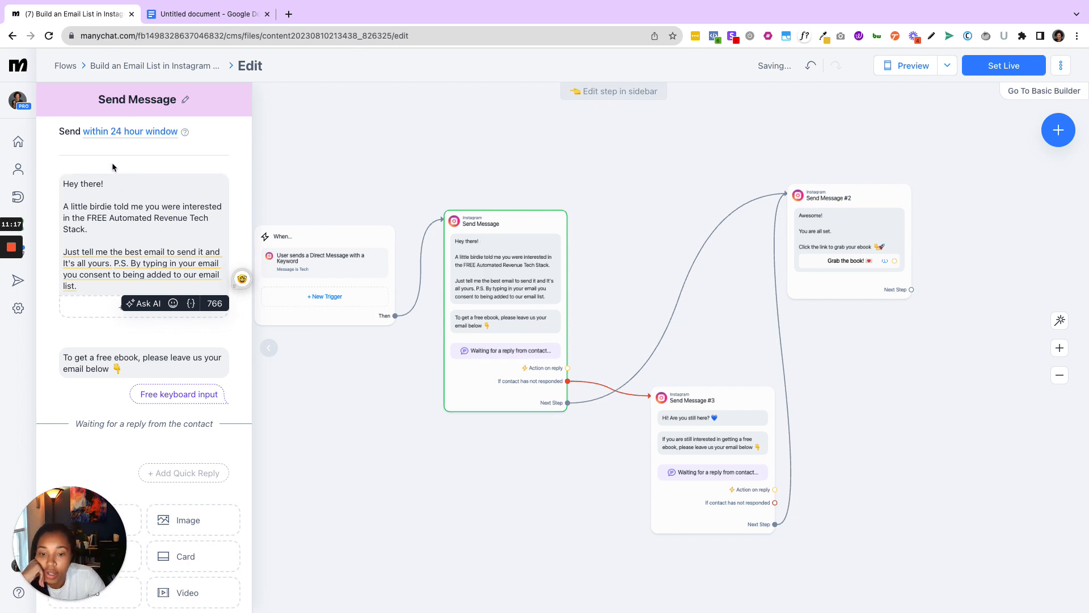
- Replace the email request text with "Type Your Email Below" from the script, keeping the pointing-down emoji on the same line
left_click(184, 8)
double_click(322, 293)
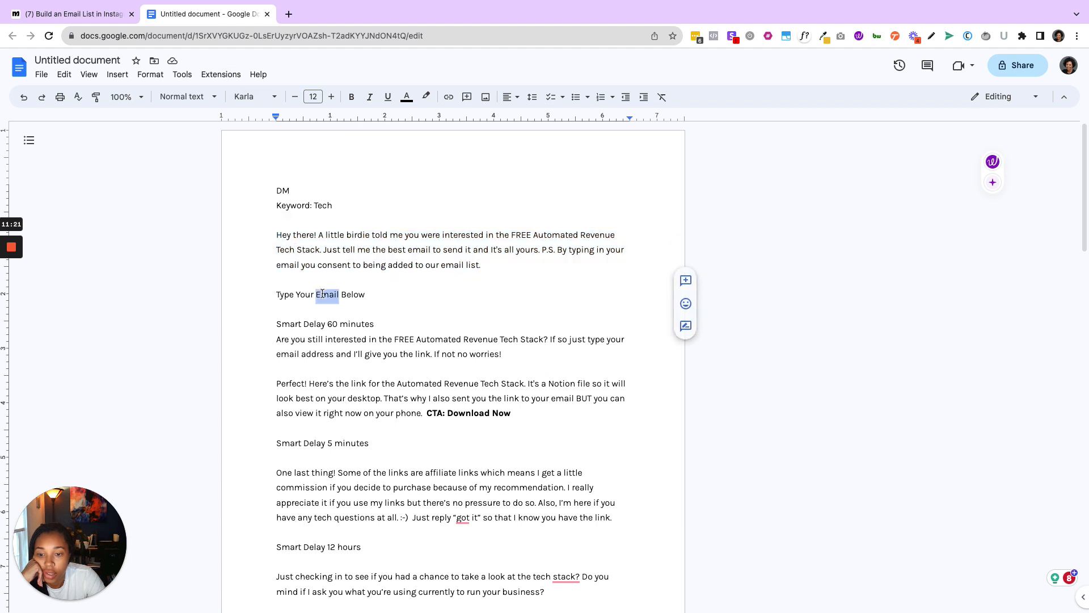
triple_click(322, 294)
key("ctrl+c")
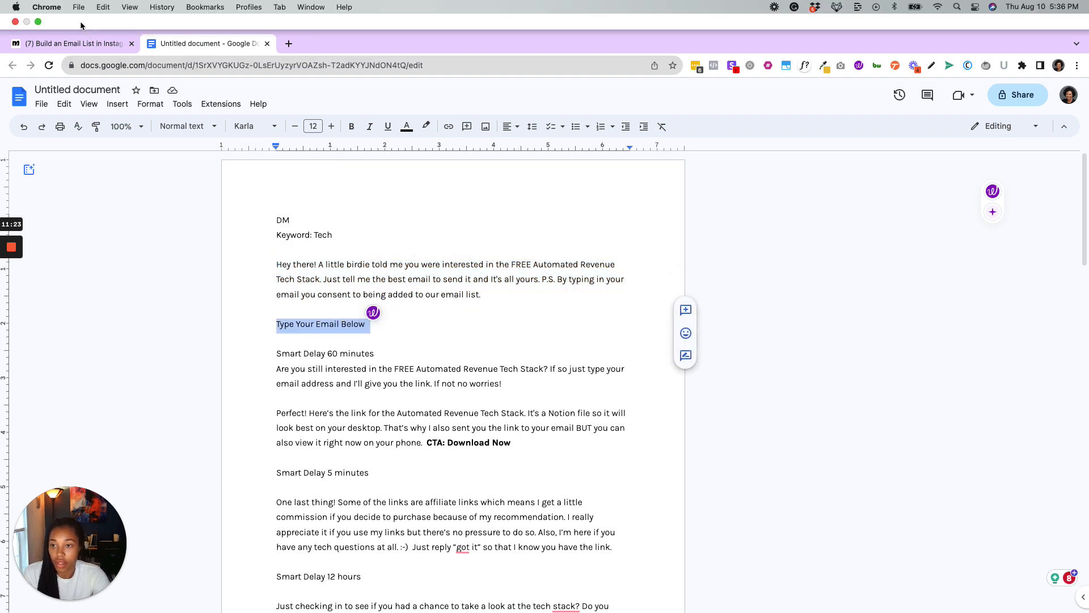
left_click(73, 13)
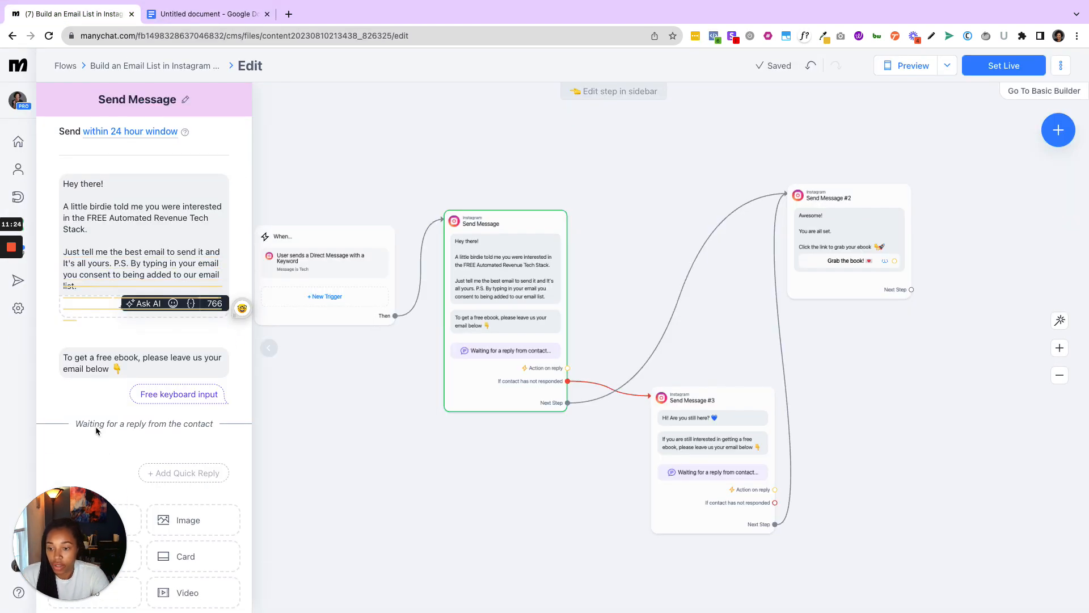
left_click(108, 359)
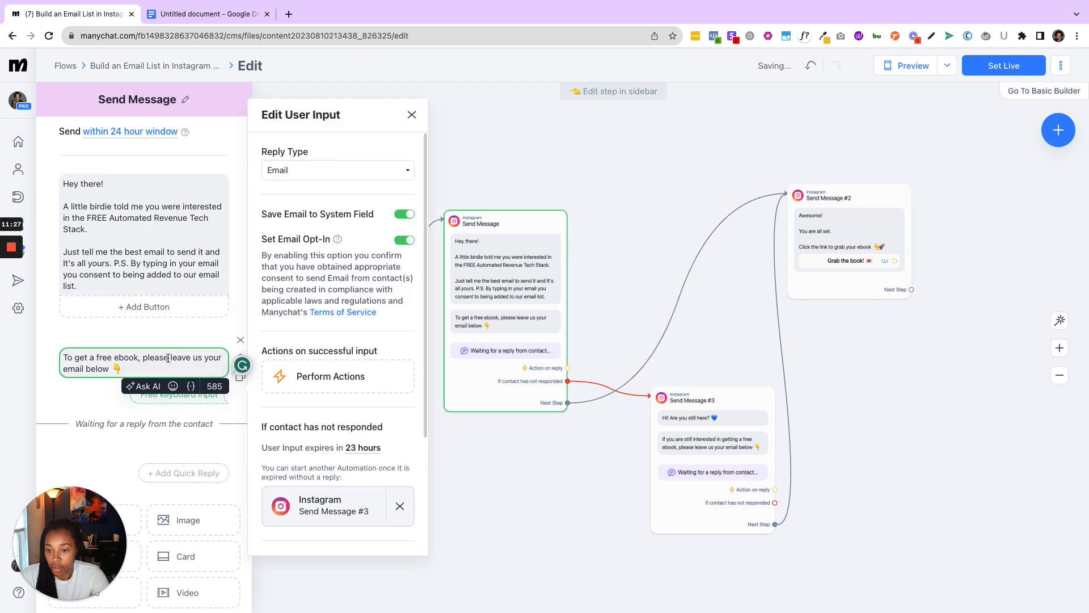
left_click_drag(116, 367, 50, 356)
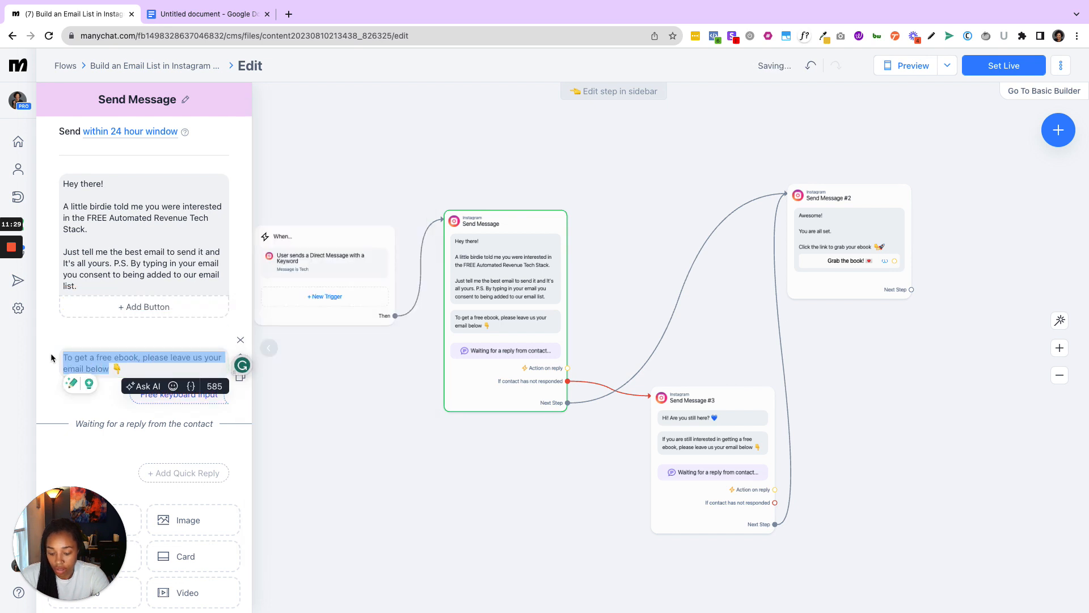
key("ctrl+v")
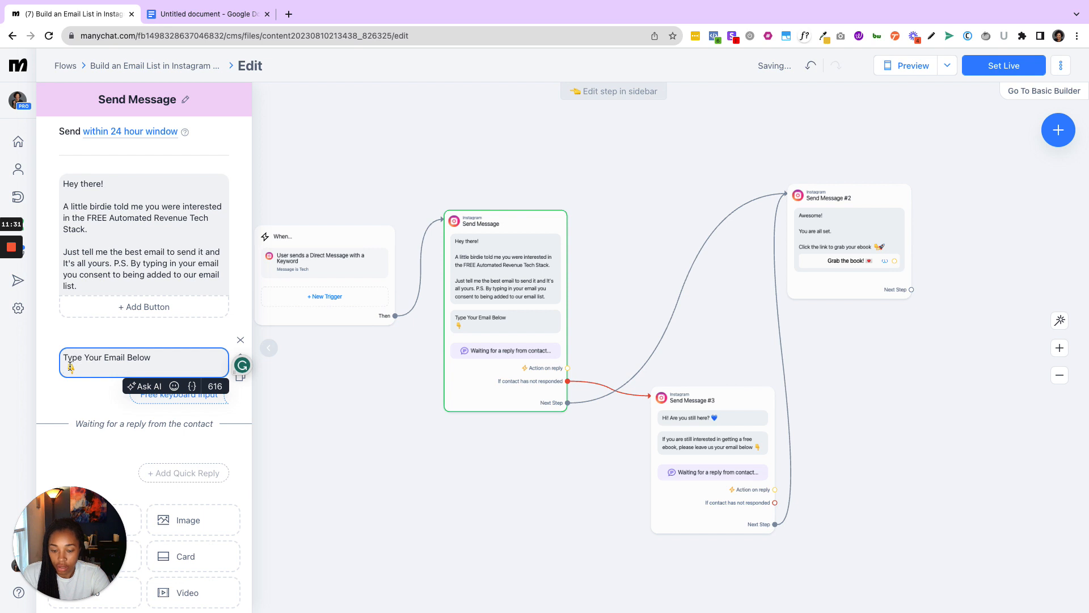
key("BackSpace")
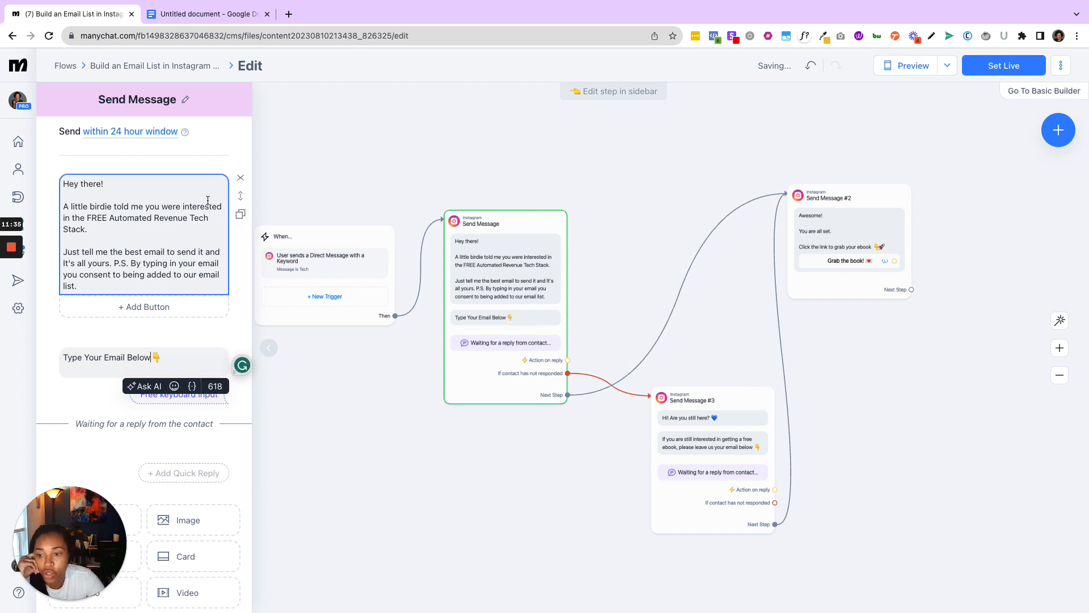
- Add a waving hand emoji after "Hey there!" in the greeting by searching the emojis for "wave"
left_click(152, 183)
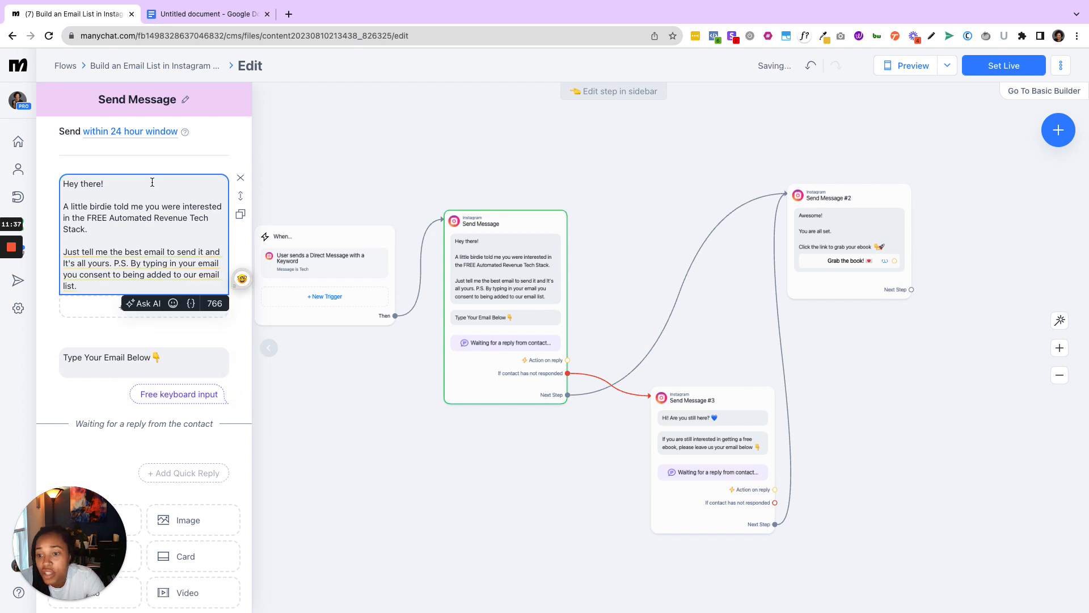
left_click(173, 303)
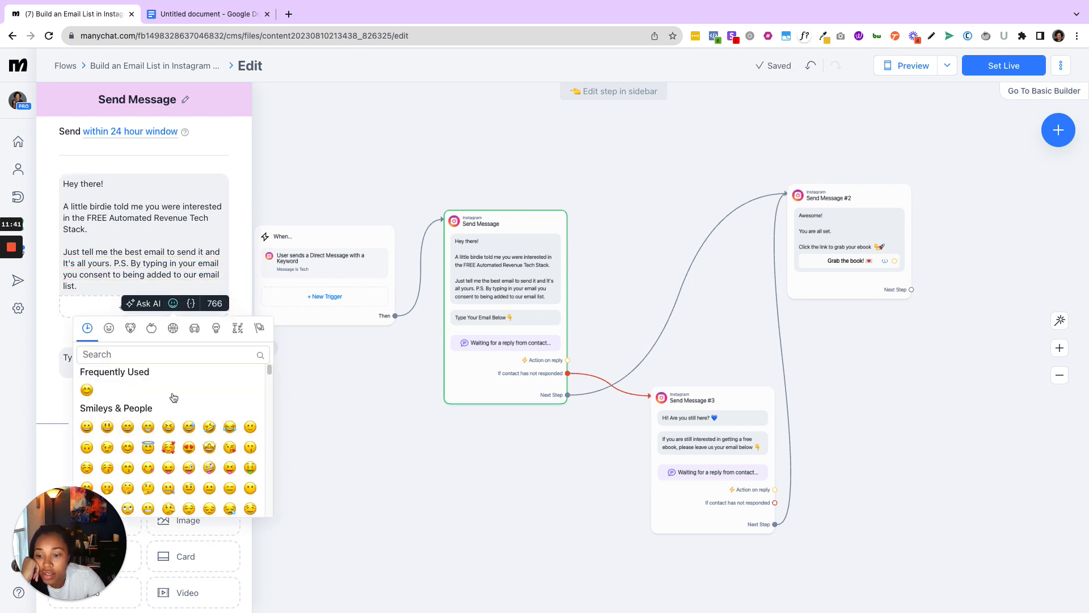
type("wave")
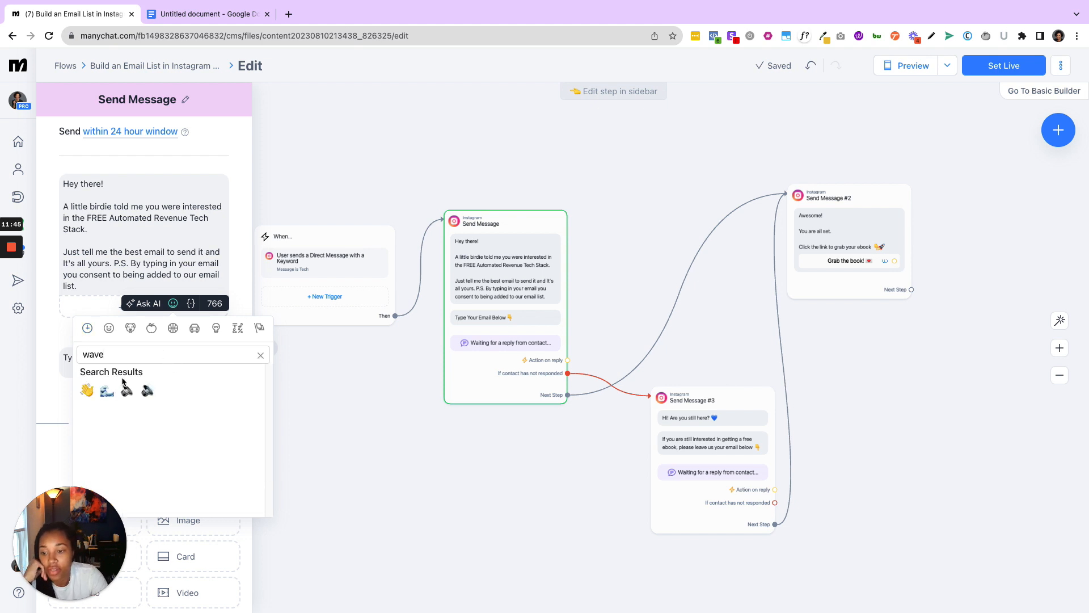
left_click(87, 390)
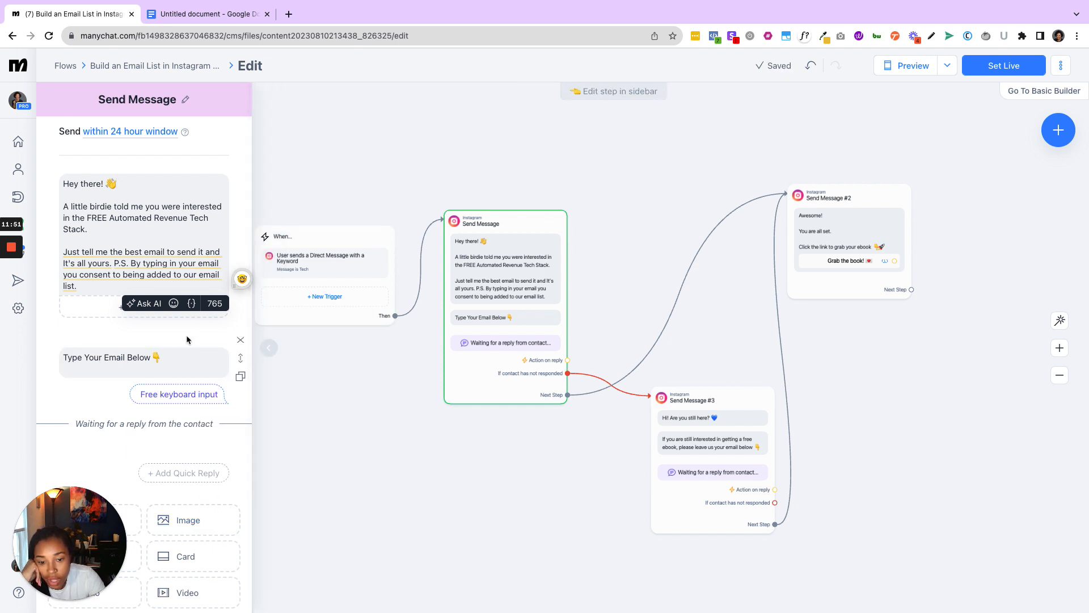
- Reopen the first Send Message step and review its available content blocks and next step
mouse_move(548, 361)
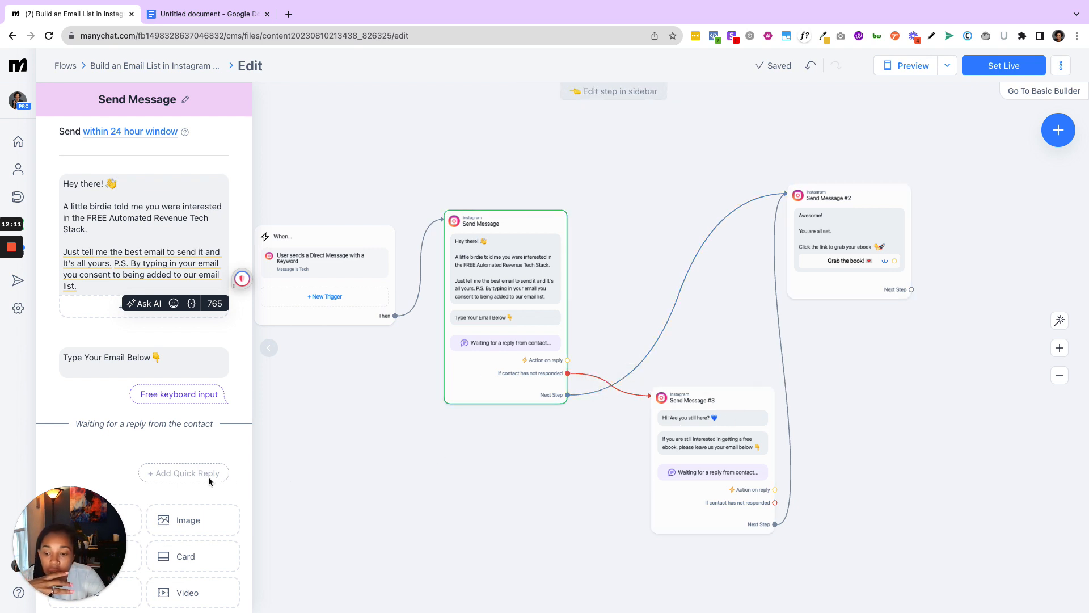
left_click(429, 499)
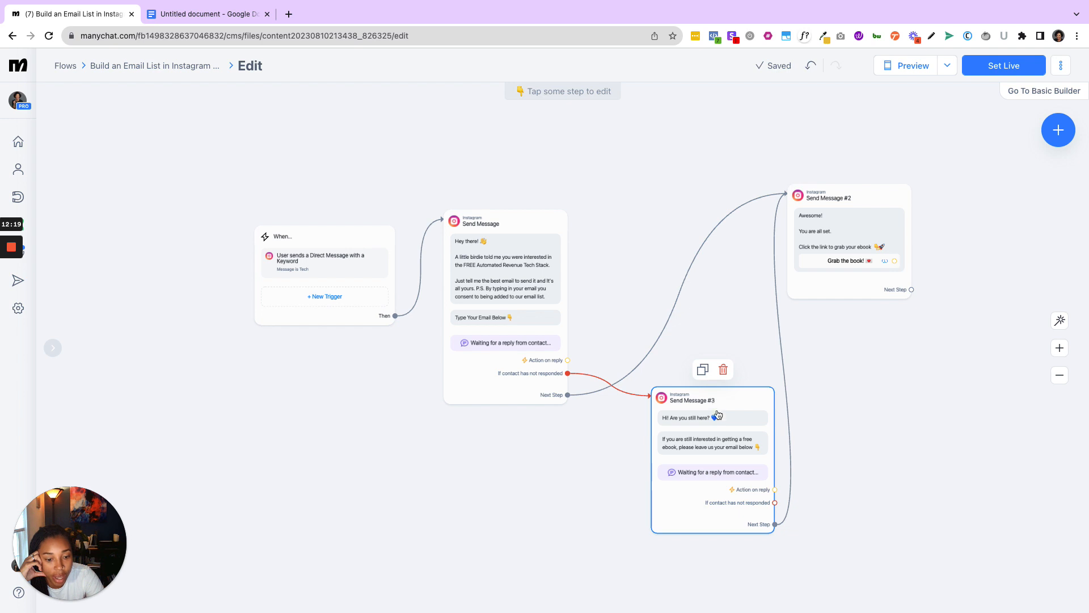
left_click(514, 379)
scroll(195, 327, "down", 3)
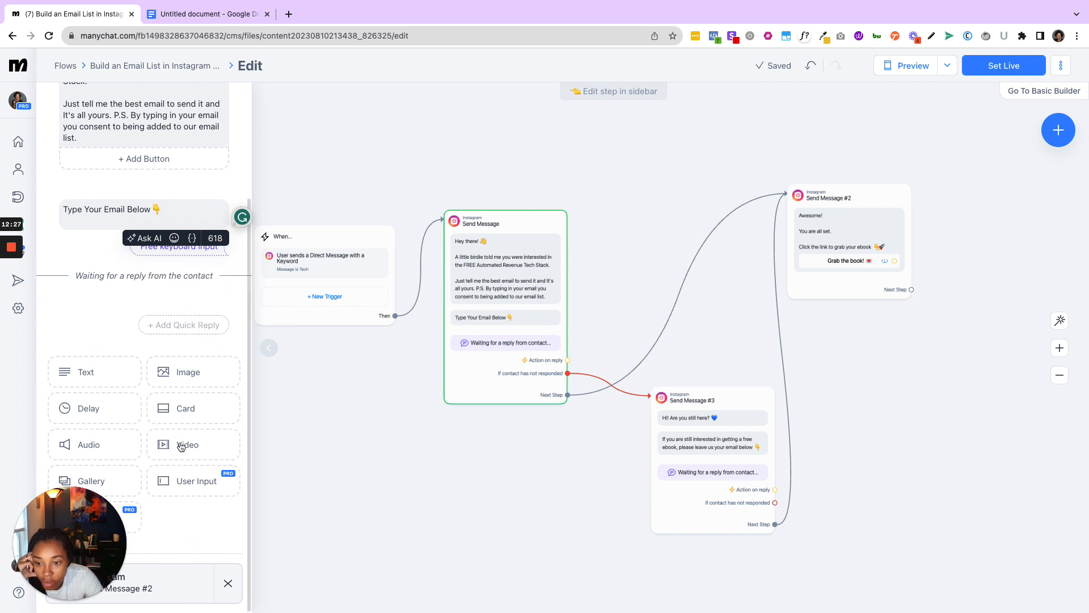
left_click_drag(116, 520, 1070, 524)
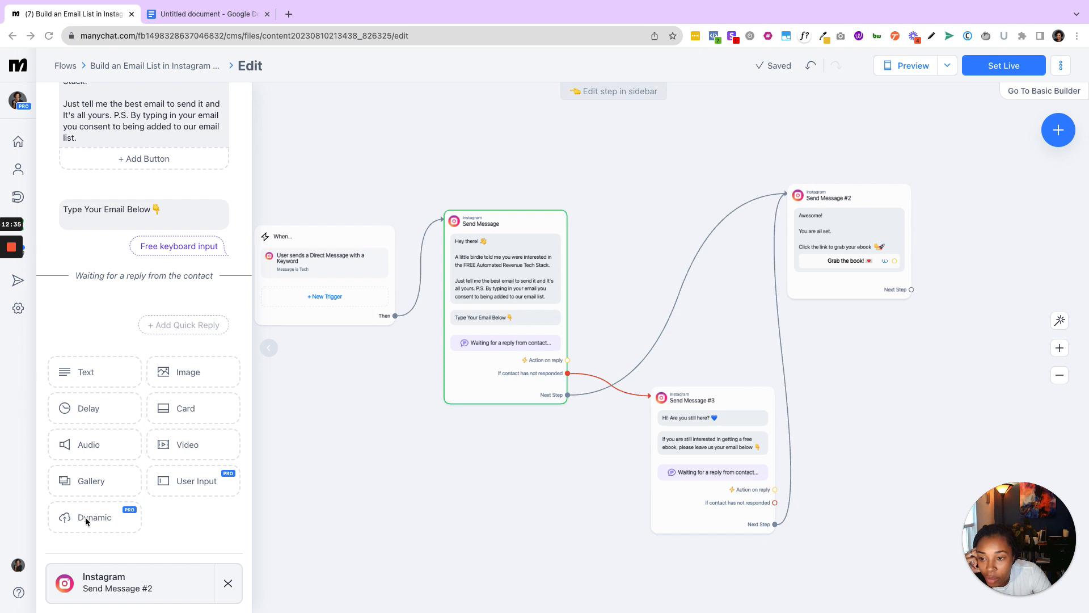
- Examine the settings of the email question's user input, including the available reply types, keeping Email selected
mouse_move(11, 258)
left_click(17, 290)
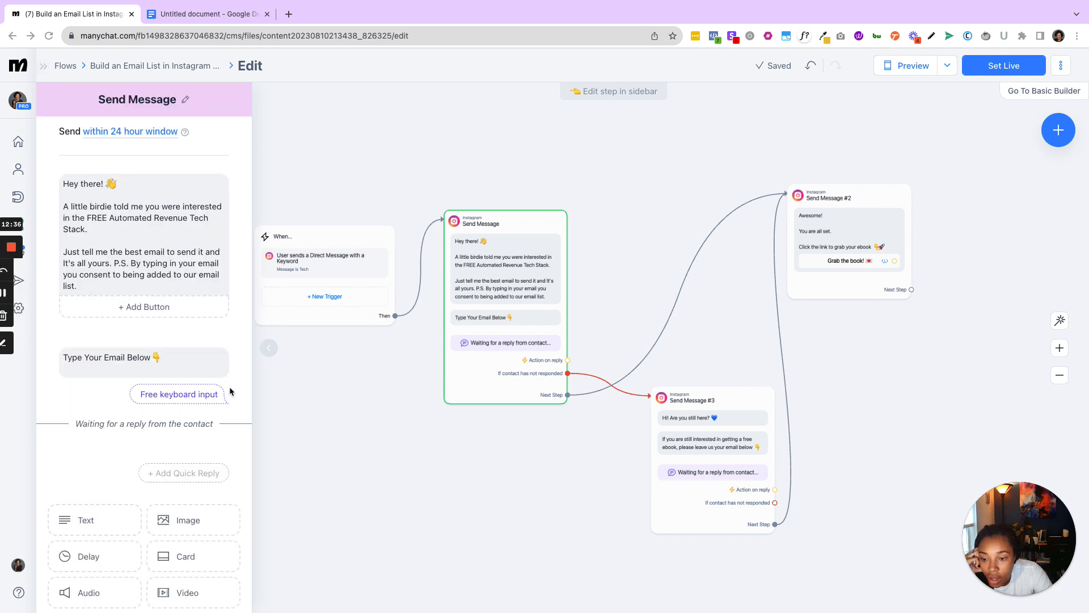
left_click(202, 394)
left_click(193, 398)
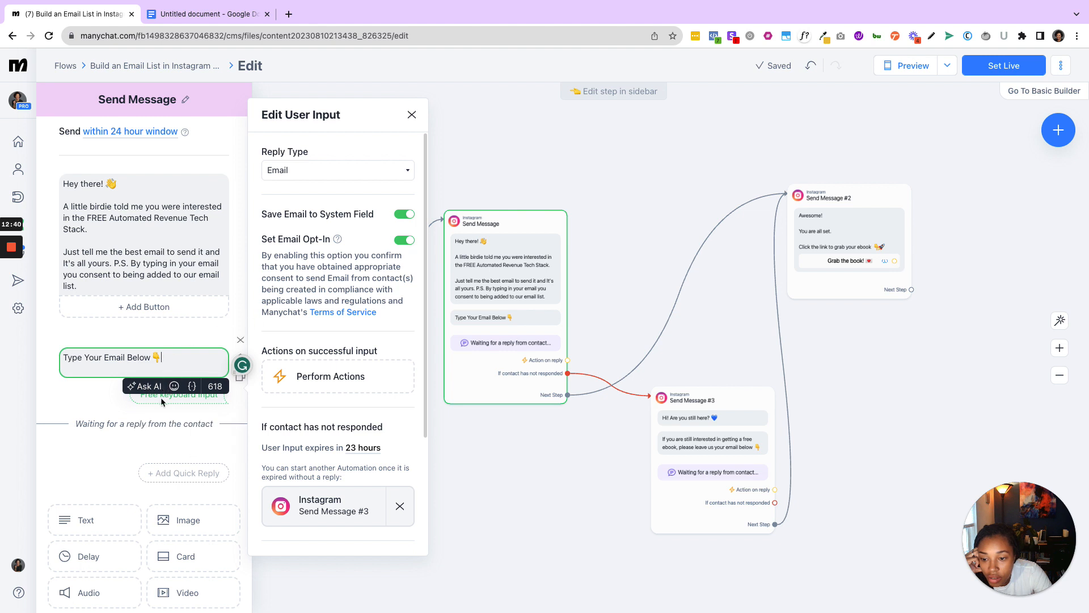
scroll(348, 442, "down", 1)
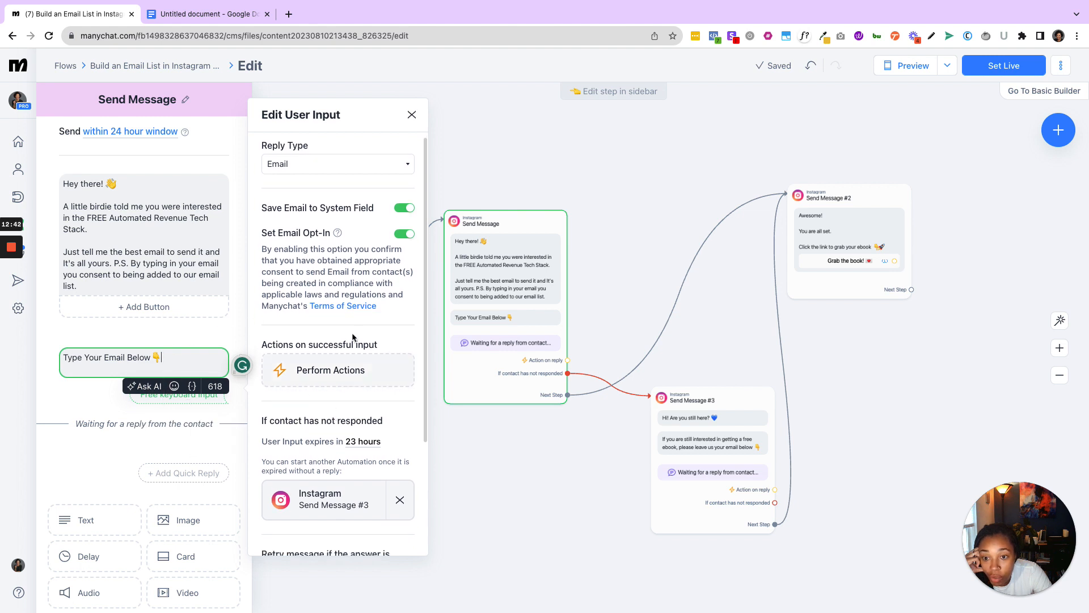
scroll(350, 185, "up", 1)
left_click(348, 168)
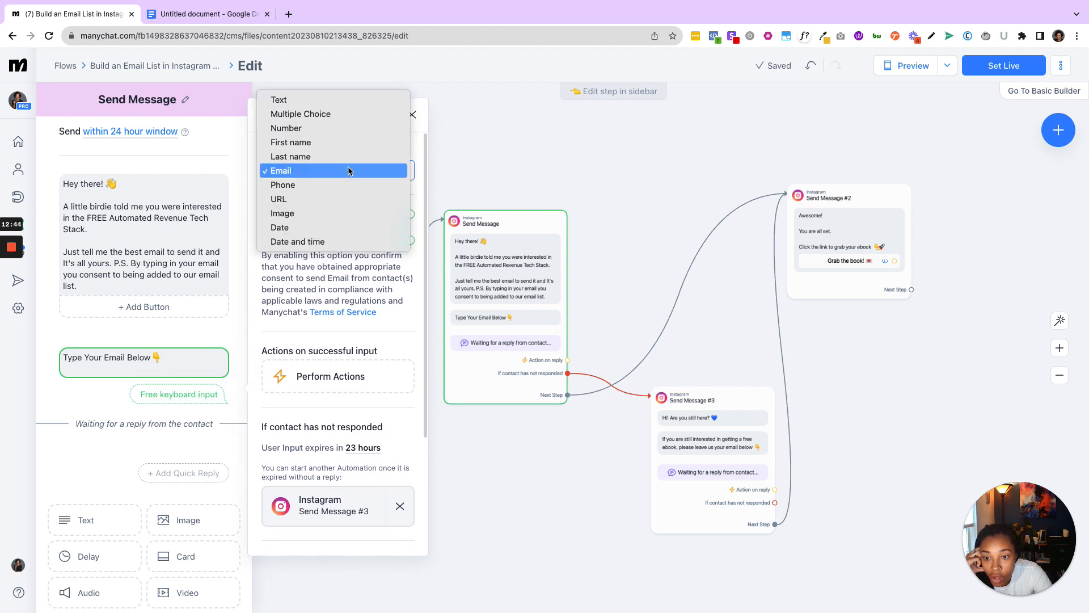
left_click(348, 170)
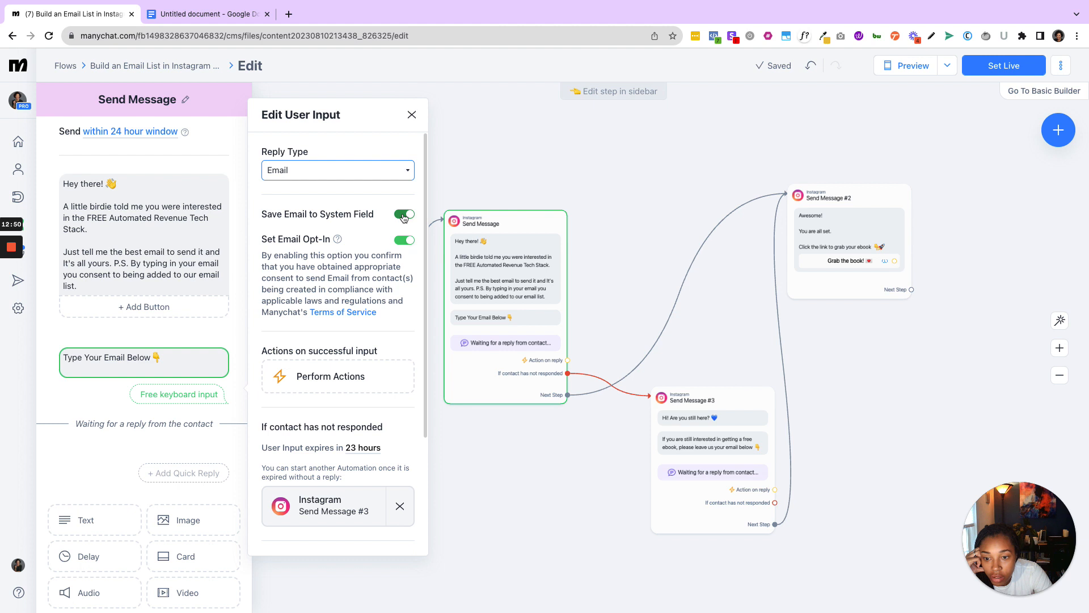
- Attach an Actions step to successful email replies and place it between the first message and Send Message #2
left_click(355, 377)
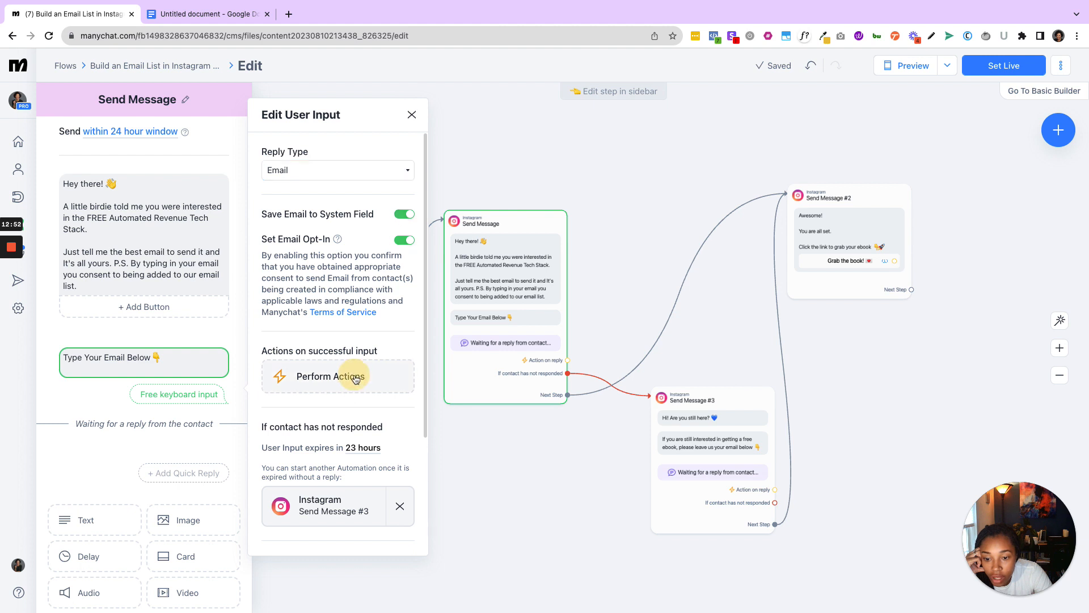
left_click_drag(689, 363, 656, 209)
left_click(624, 235)
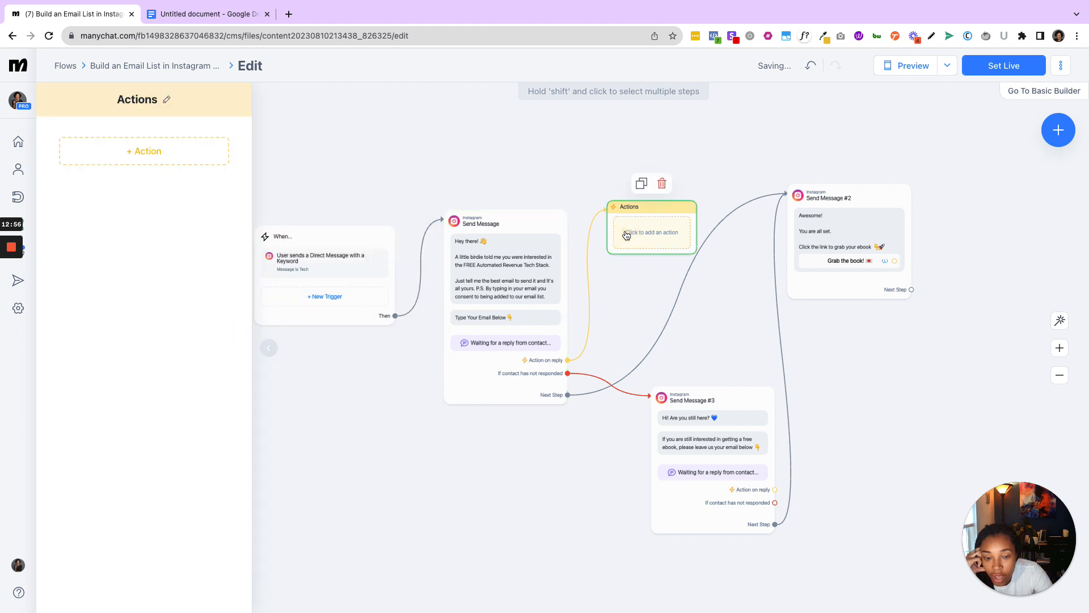
- Review the available action types and insert an Add Tag action in the Actions step
left_click(183, 158)
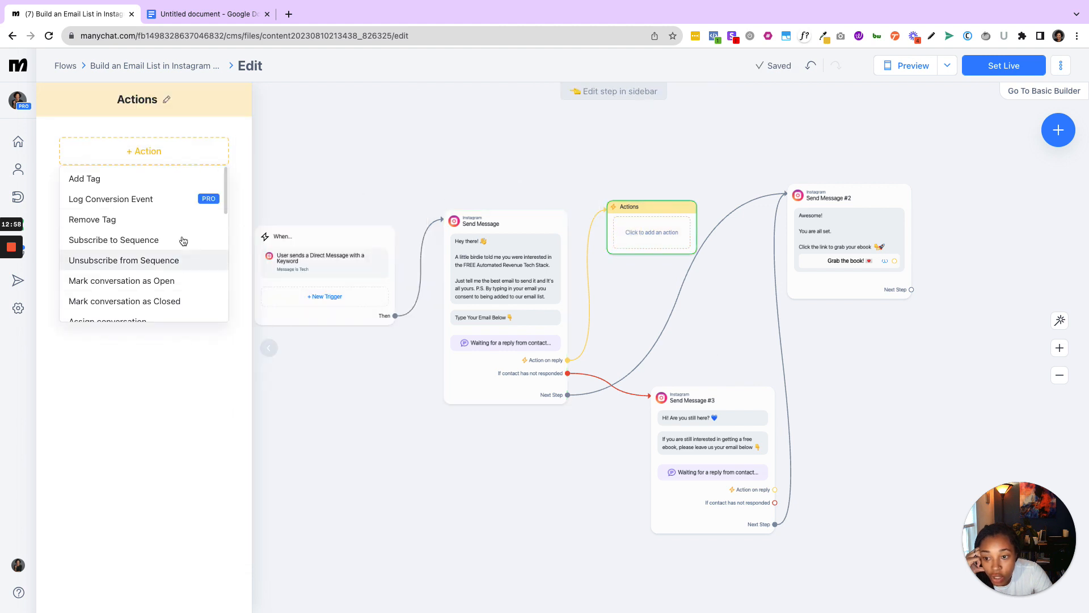
scroll(172, 274, "down", 5)
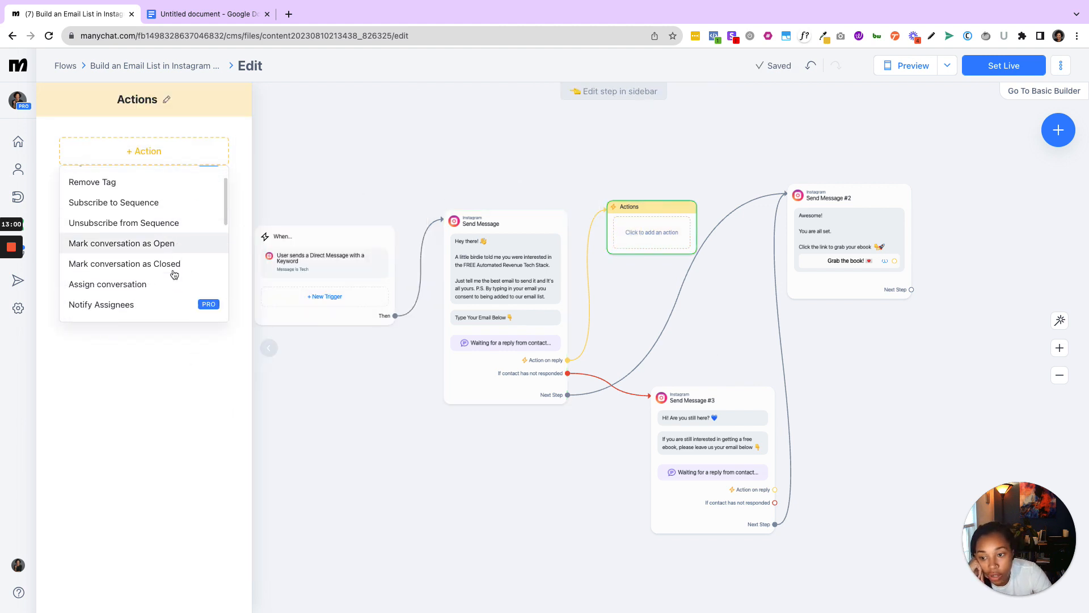
scroll(175, 274, "up", 5)
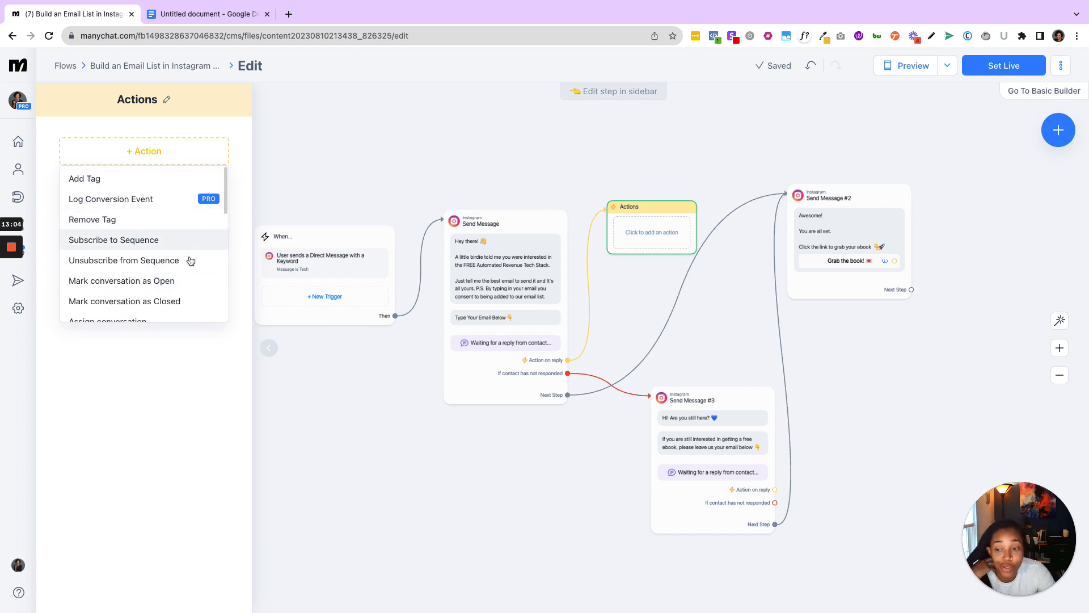
scroll(188, 256, "down", 6)
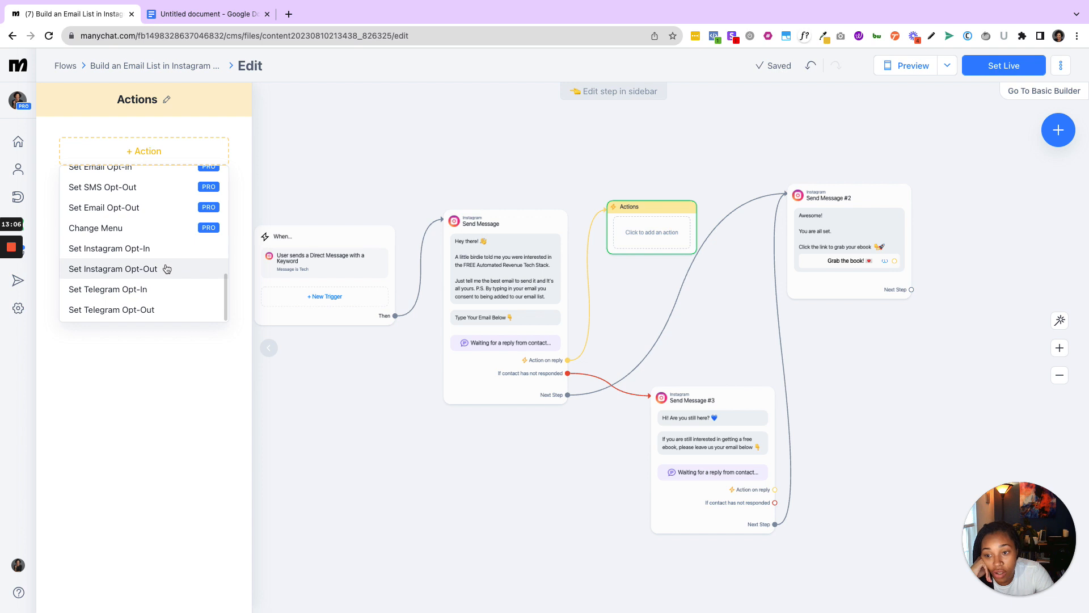
scroll(162, 249, "up", 5)
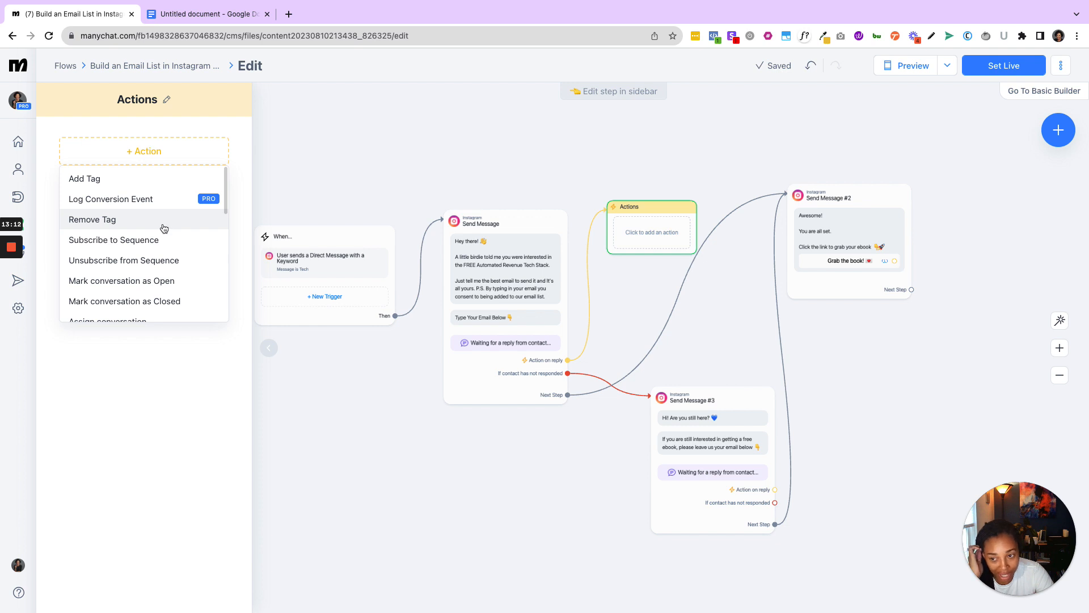
left_click(159, 179)
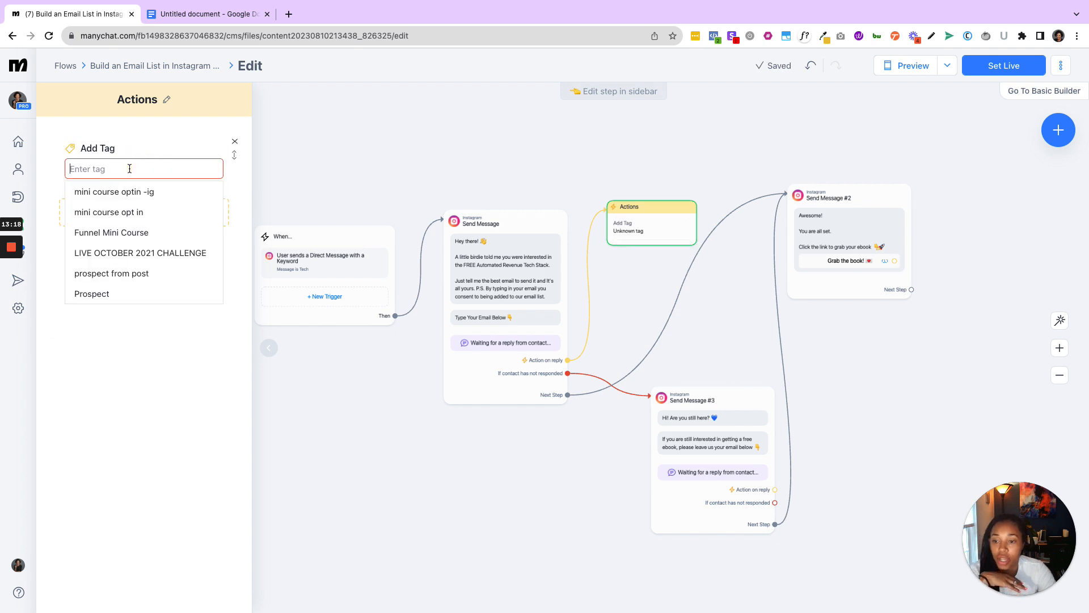
left_click(190, 411)
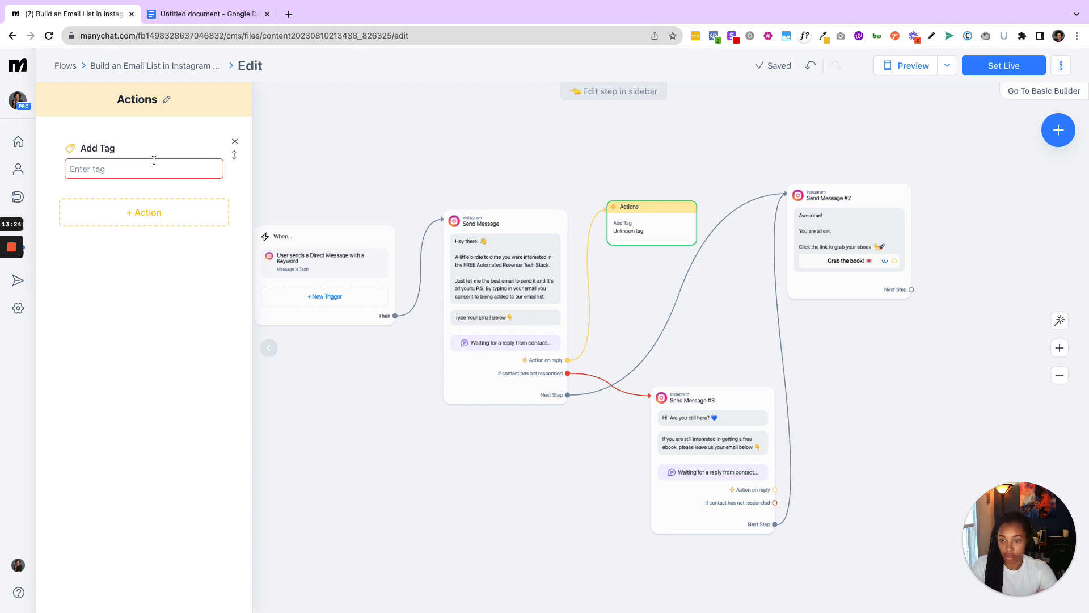
- Create the new tag "Tech Stack IG Lead" and assign it to the Add Tag action
left_click(154, 162)
type("Tech Stack IG Lead")
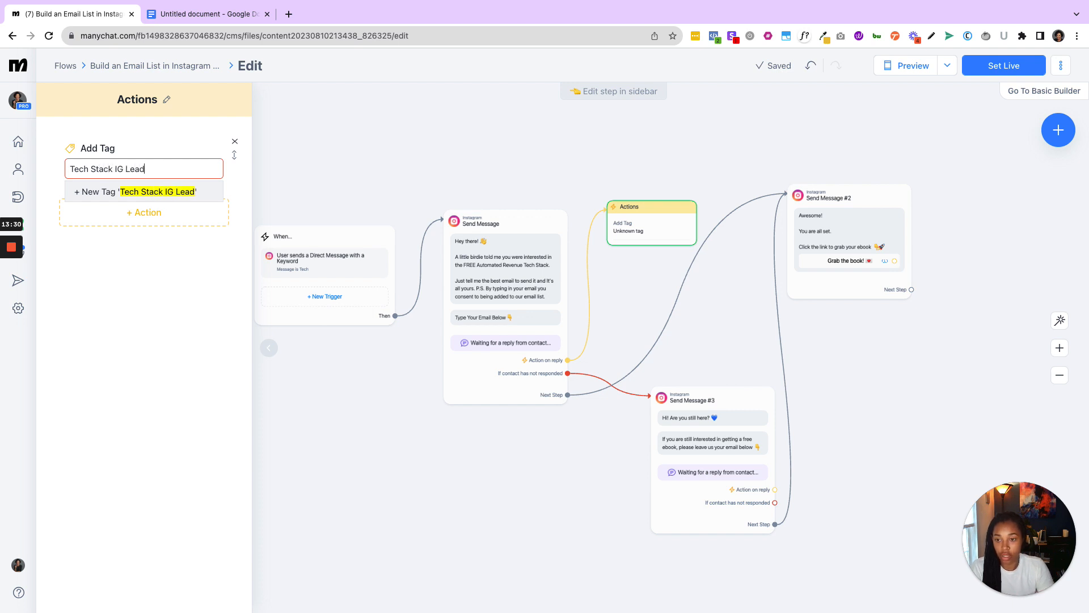
left_click(162, 193)
left_click(167, 317)
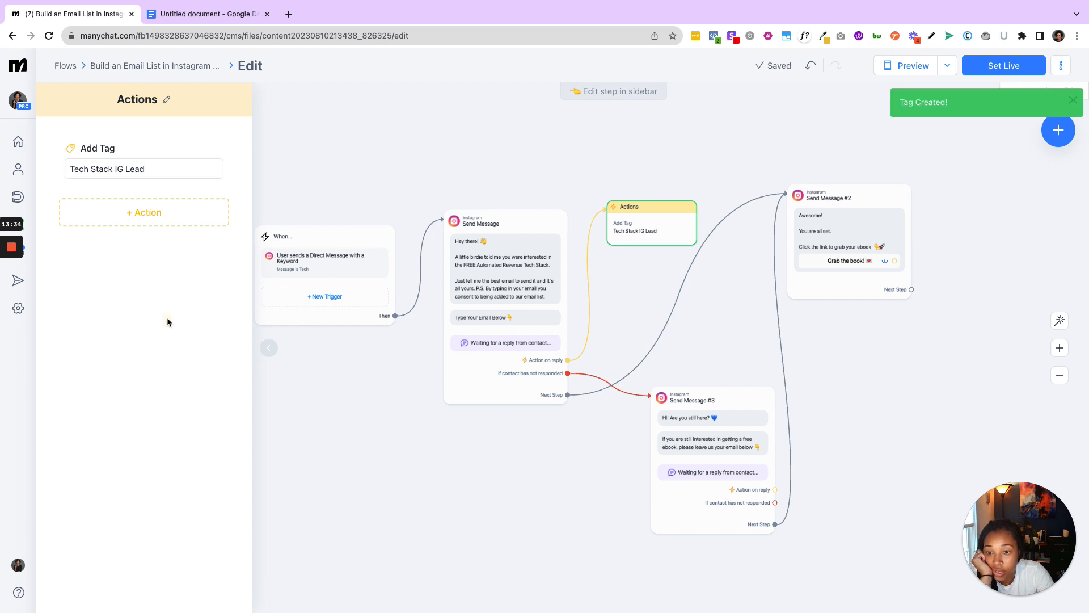
left_click(176, 216)
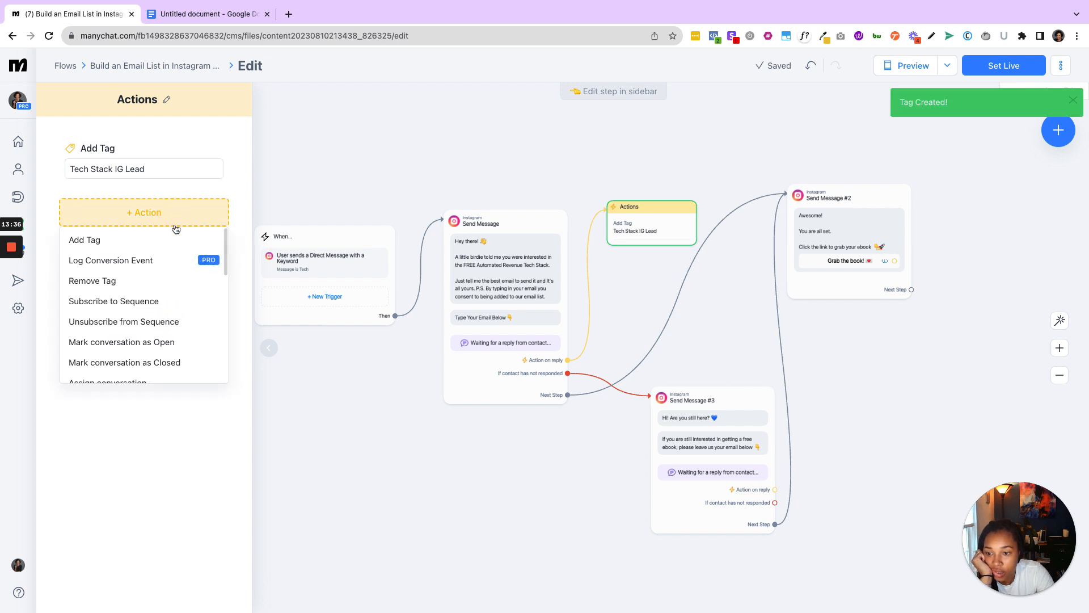
left_click(182, 190)
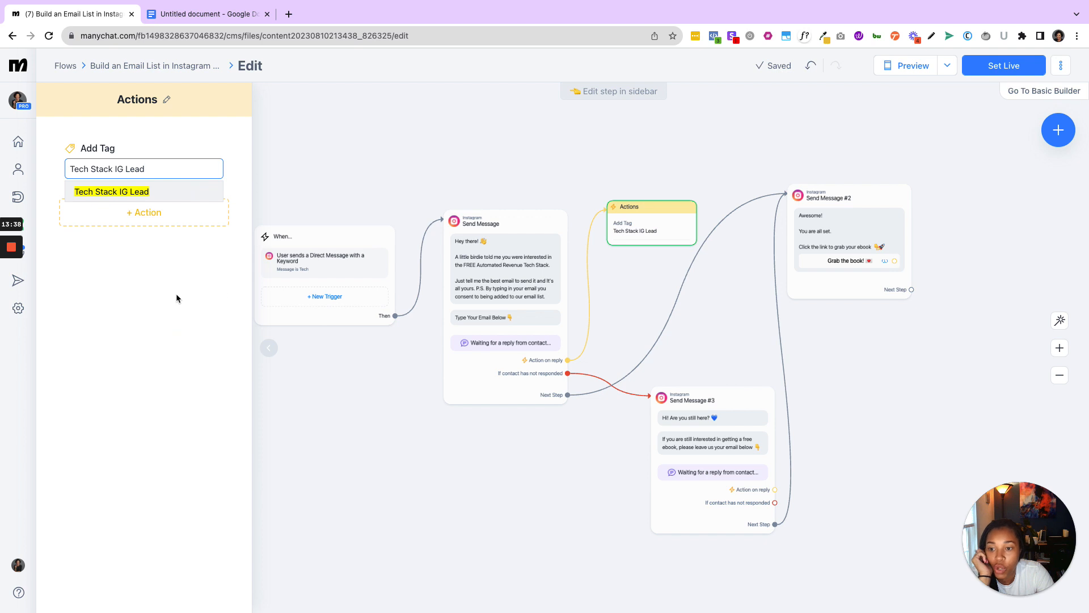
left_click(172, 294)
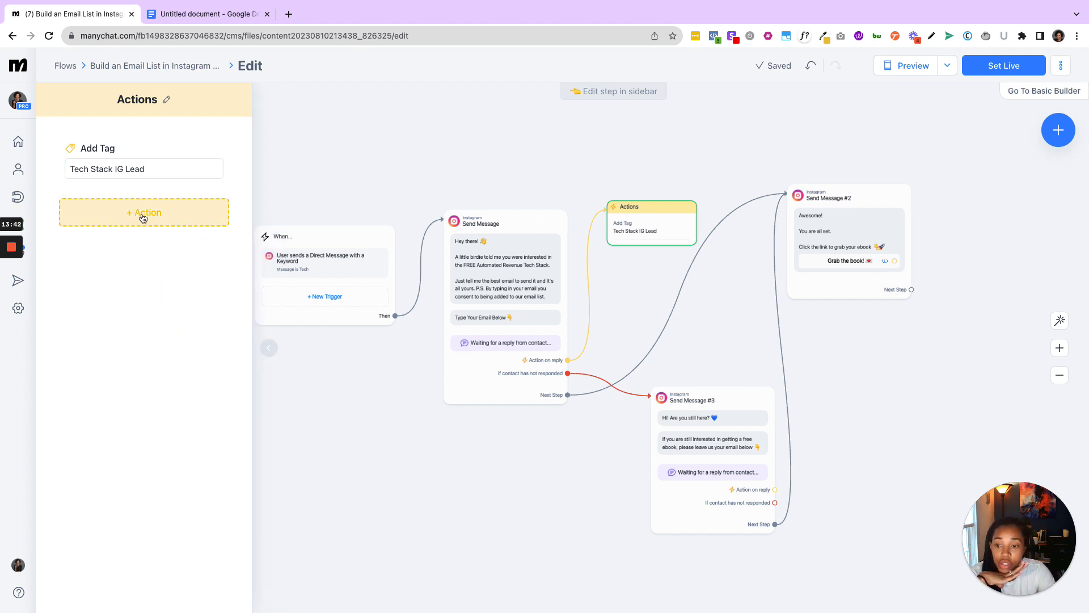
- Add a Smart Delay step to the flow and place it beside the first message, beneath the Actions step
left_click_drag(559, 479, 367, 472)
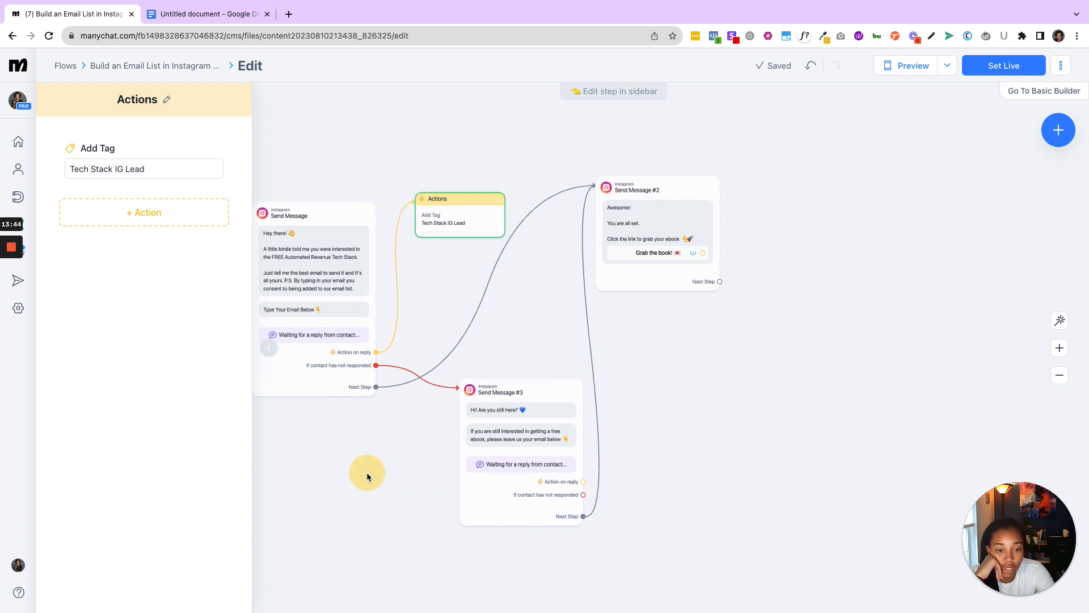
mouse_move(446, 391)
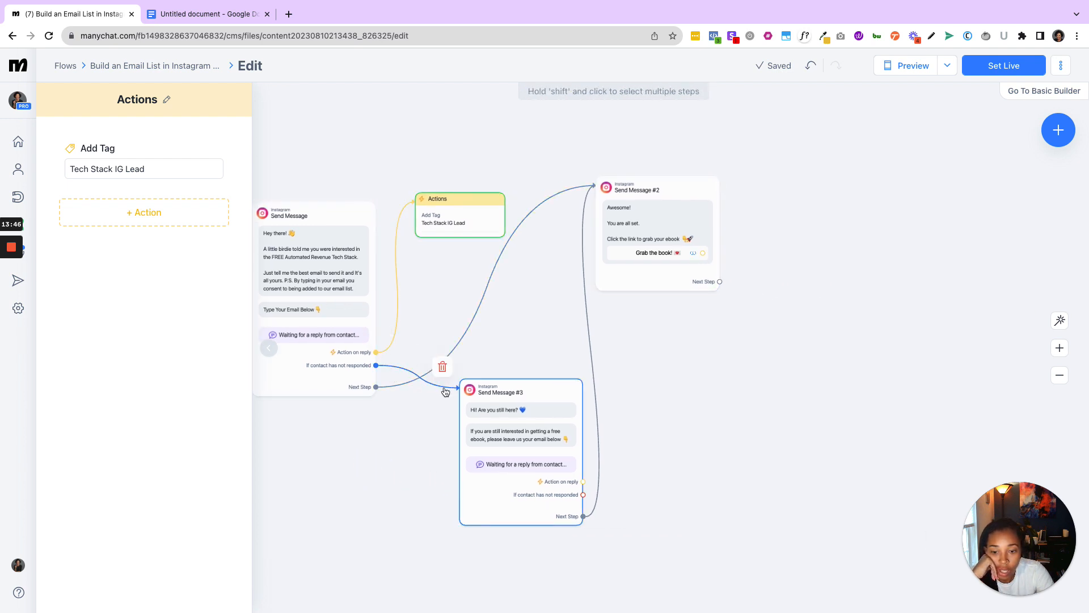
left_click(1063, 140)
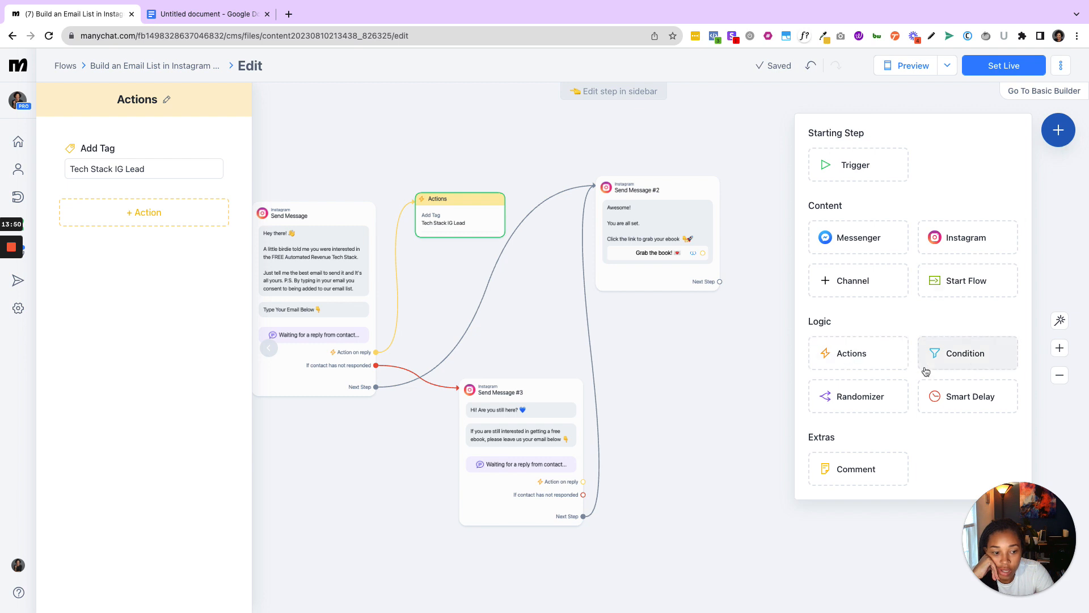
left_click_drag(968, 396, 427, 324)
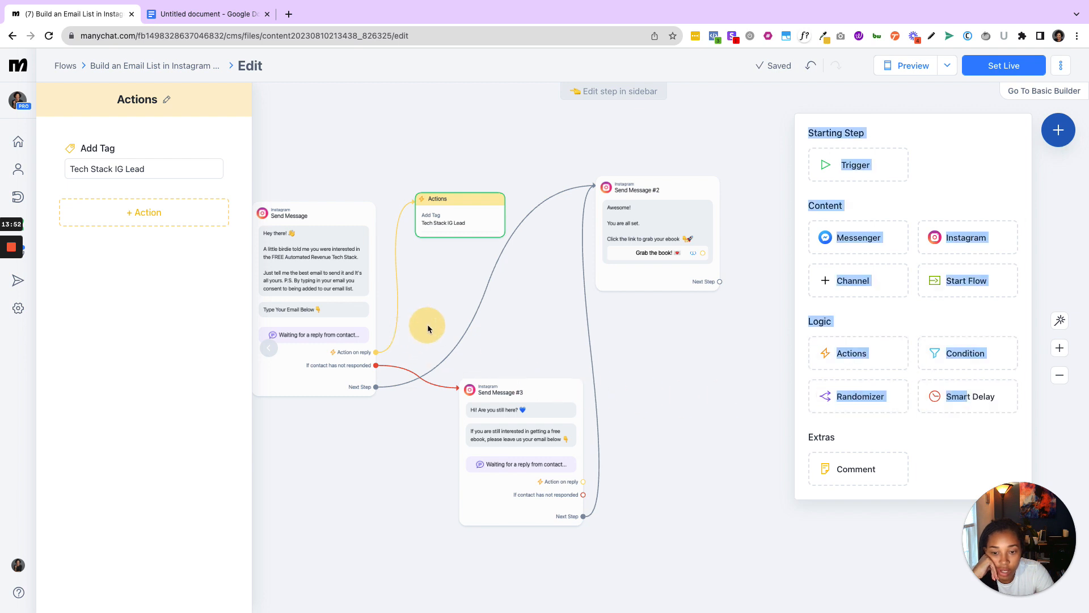
left_click(959, 398)
left_click_drag(697, 377, 419, 350)
- Try to route the first message's "If contact has not responded" branch into the Smart Delay, moving the delay below the message
left_click_drag(452, 390, 376, 365)
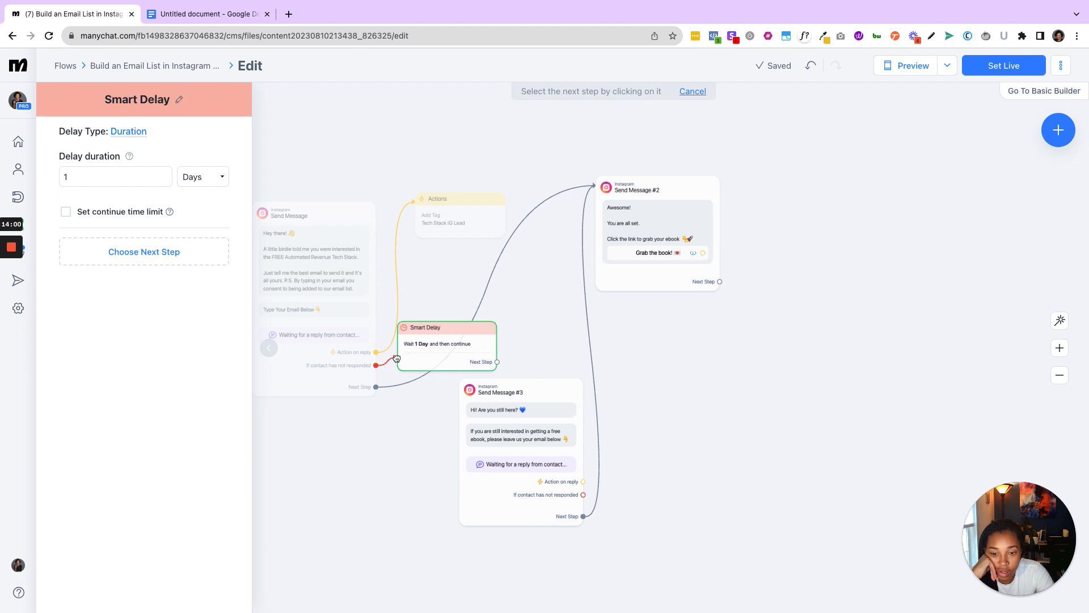
left_click_drag(396, 355, 397, 354)
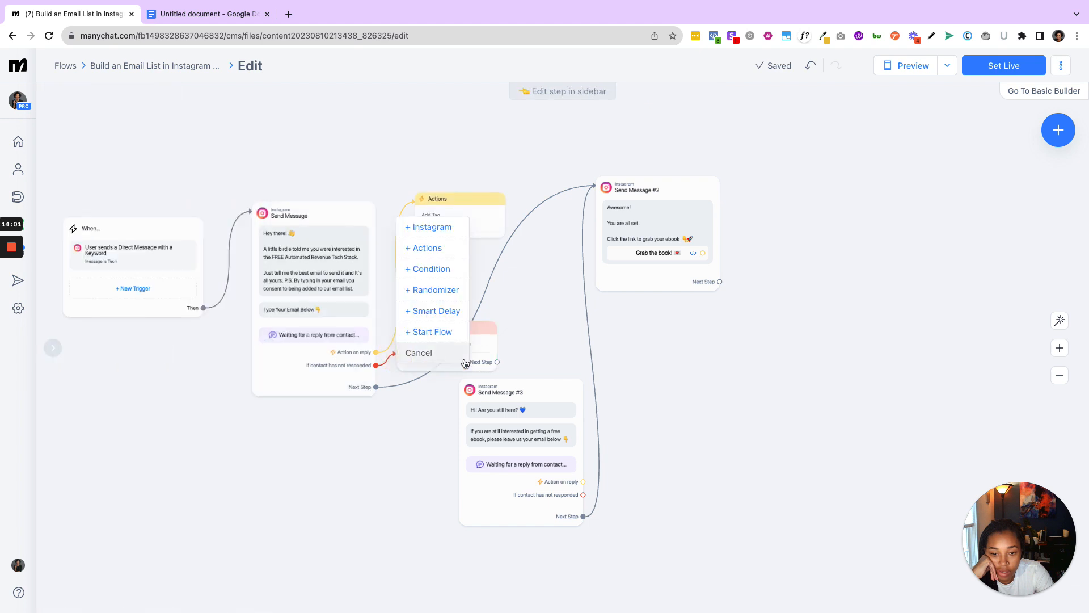
left_click(493, 347)
left_click_drag(494, 346, 426, 466)
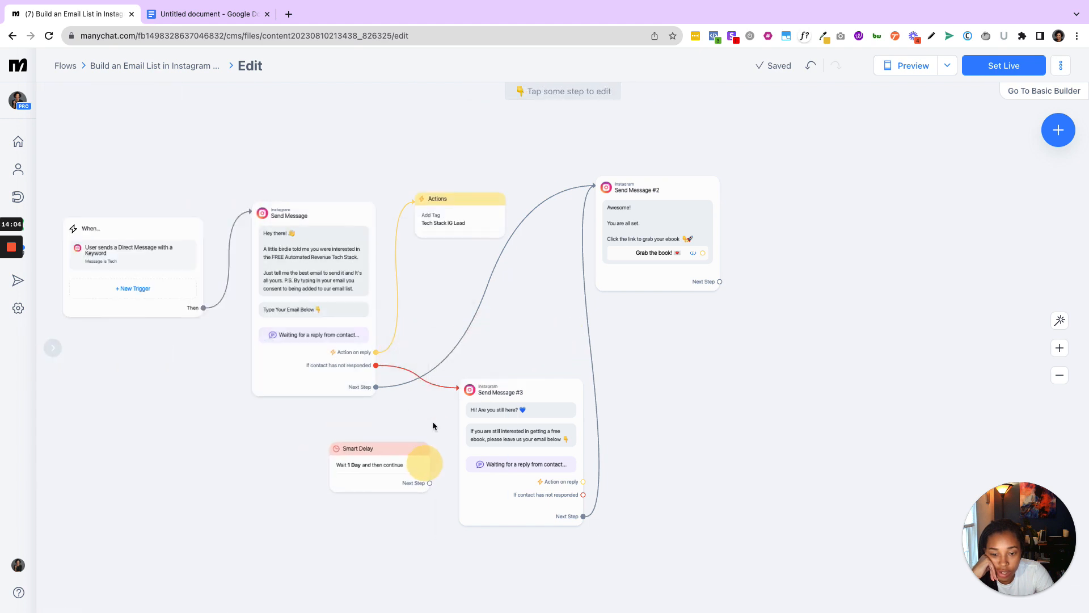
left_click(429, 381)
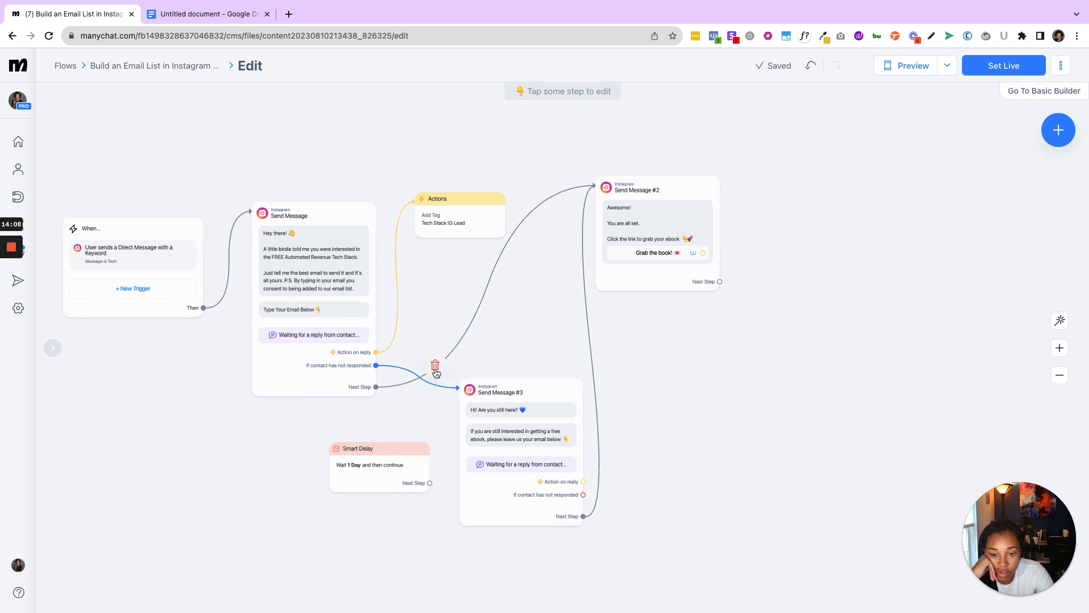
left_click_drag(376, 366, 332, 449)
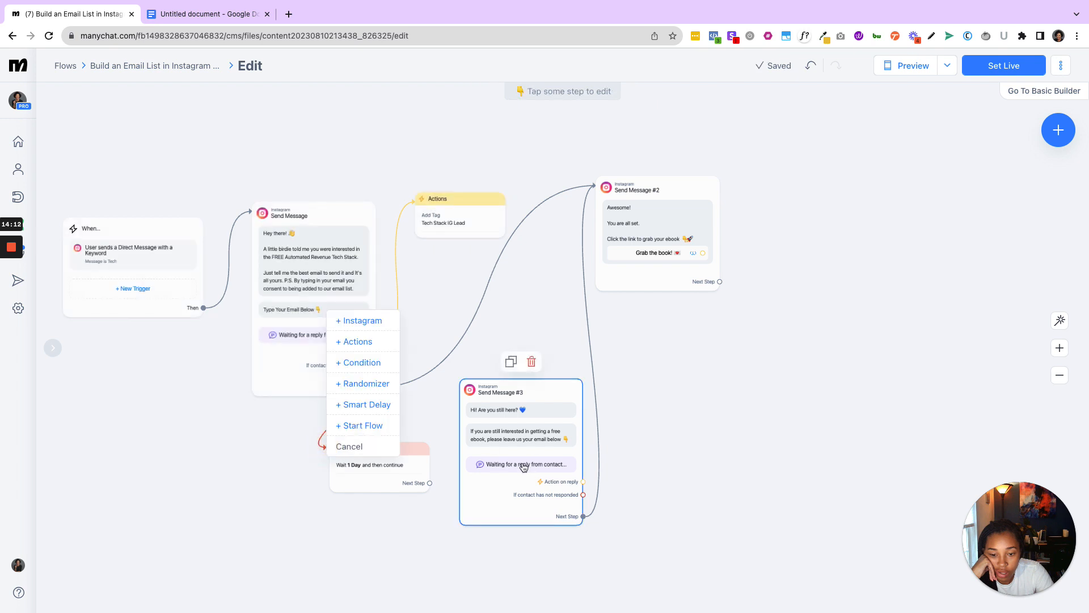
- Spread out Send Message #3 and the Smart Delay, and connect the first message's "If contact has not responded" branch to the delay
left_click_drag(544, 391, 773, 377)
left_click_drag(400, 447, 502, 405)
left_click_drag(376, 365, 445, 444)
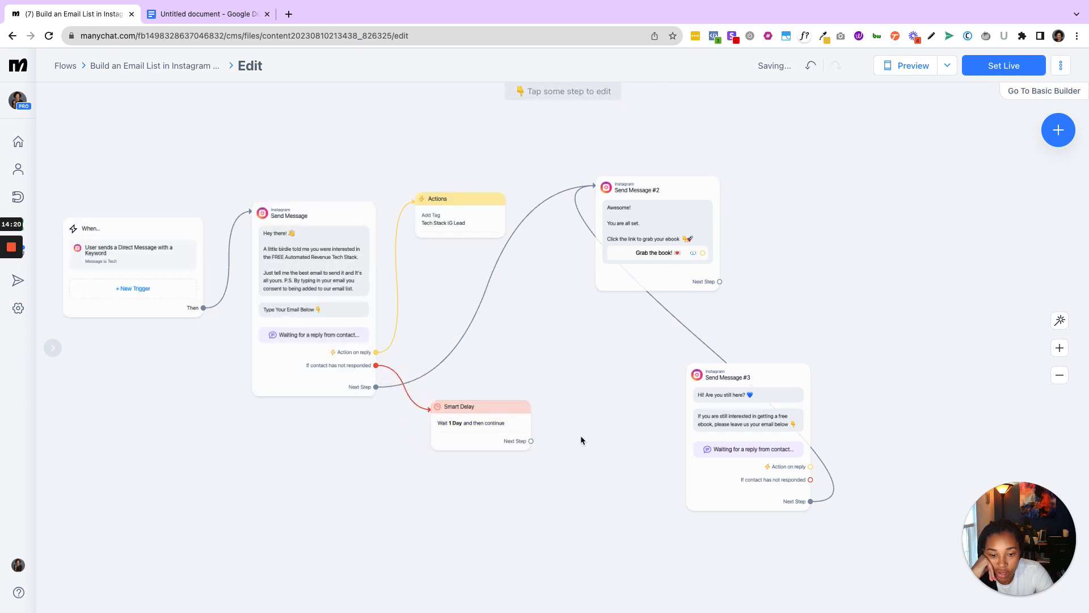
left_click_drag(531, 442, 681, 450)
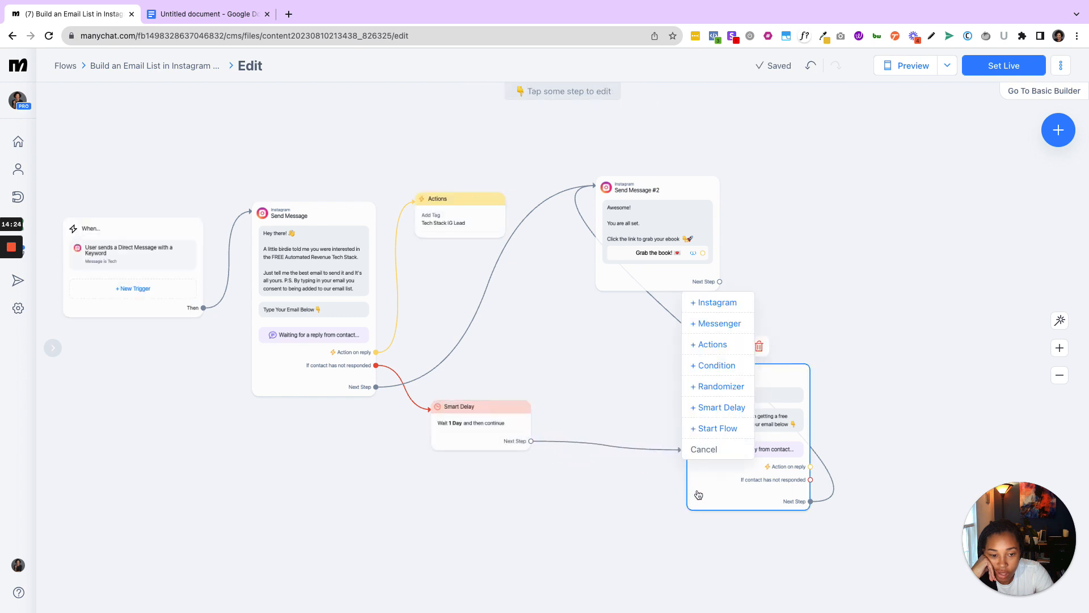
left_click(717, 303)
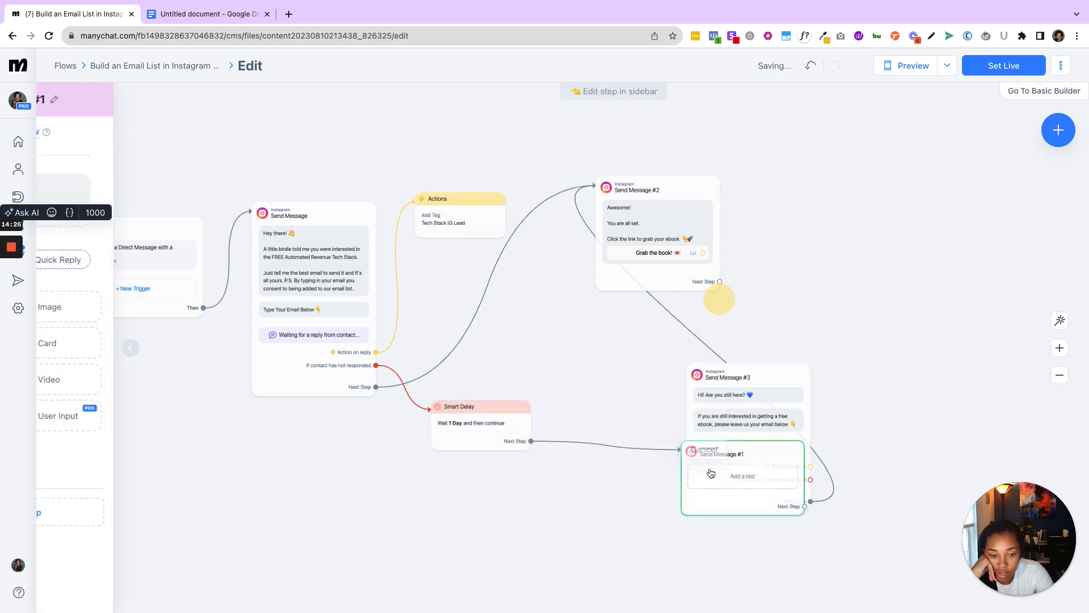
left_click_drag(737, 501, 634, 546)
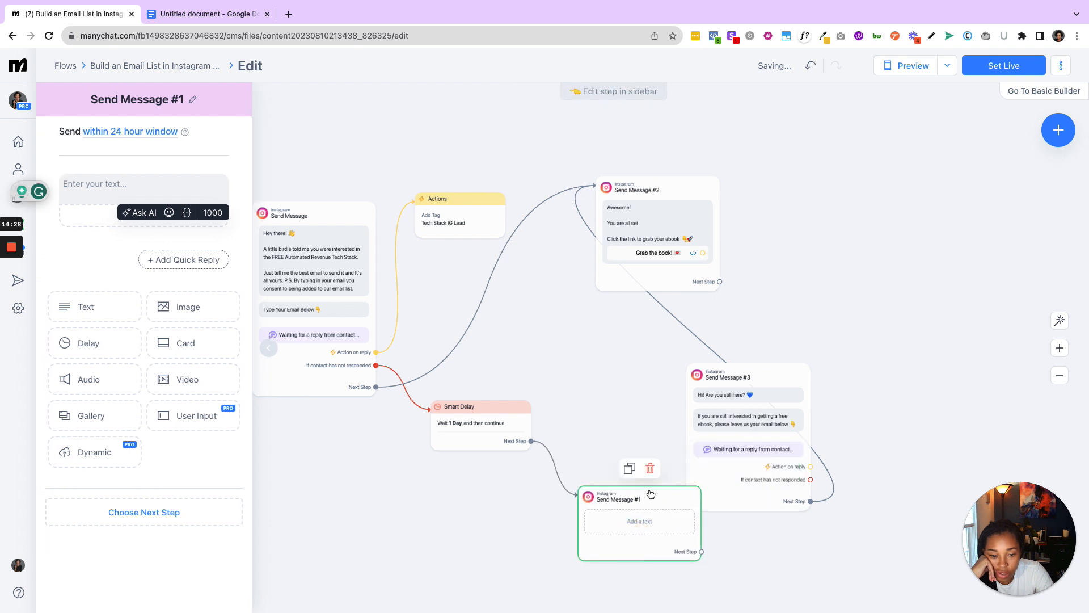
left_click(651, 469)
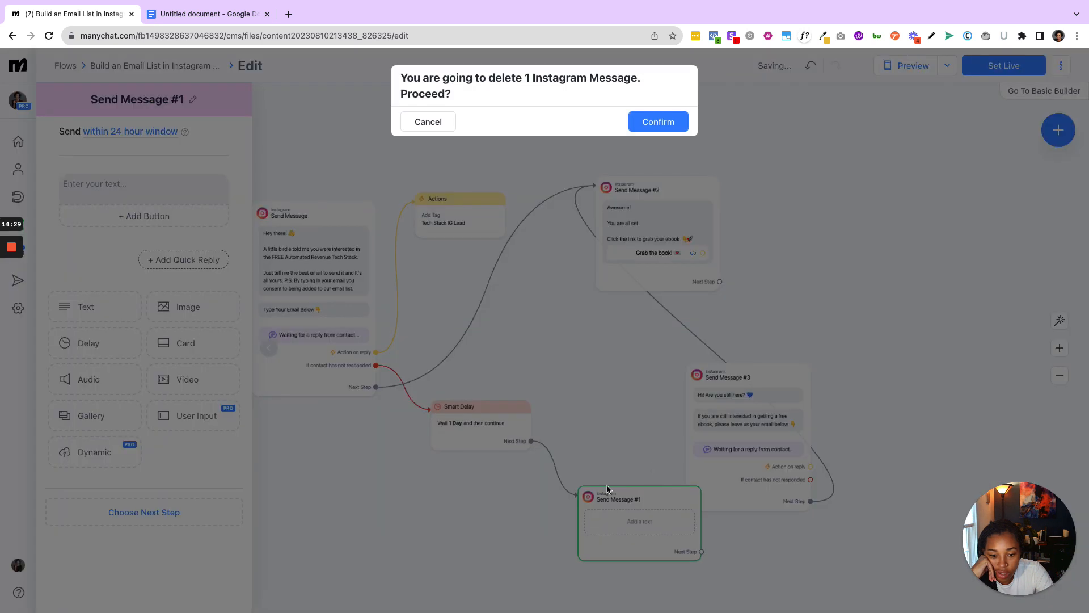
left_click(653, 122)
- Connect the Smart Delay's next step to Send Message #3 and open the delay's settings
left_click_drag(564, 451, 690, 396)
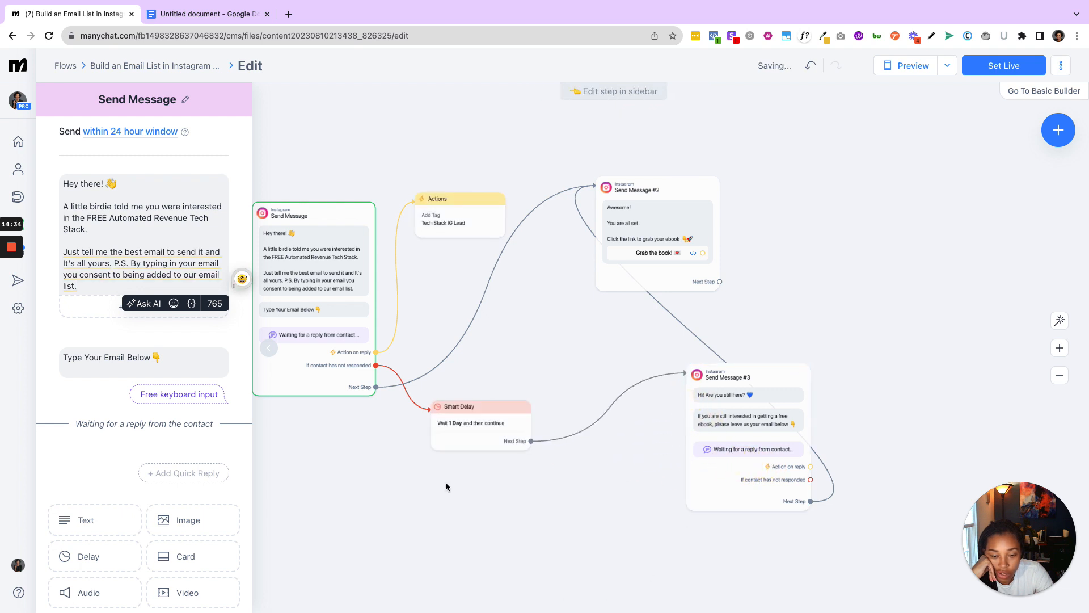
left_click(487, 426)
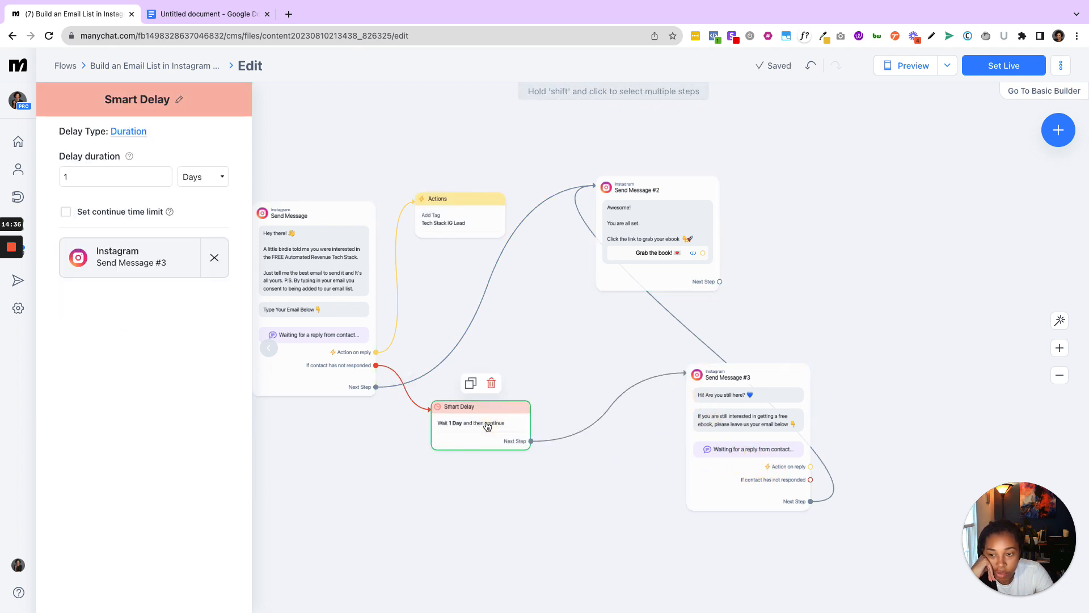
- Set the Smart Delay's duration to 60 minutes
left_click(195, 177)
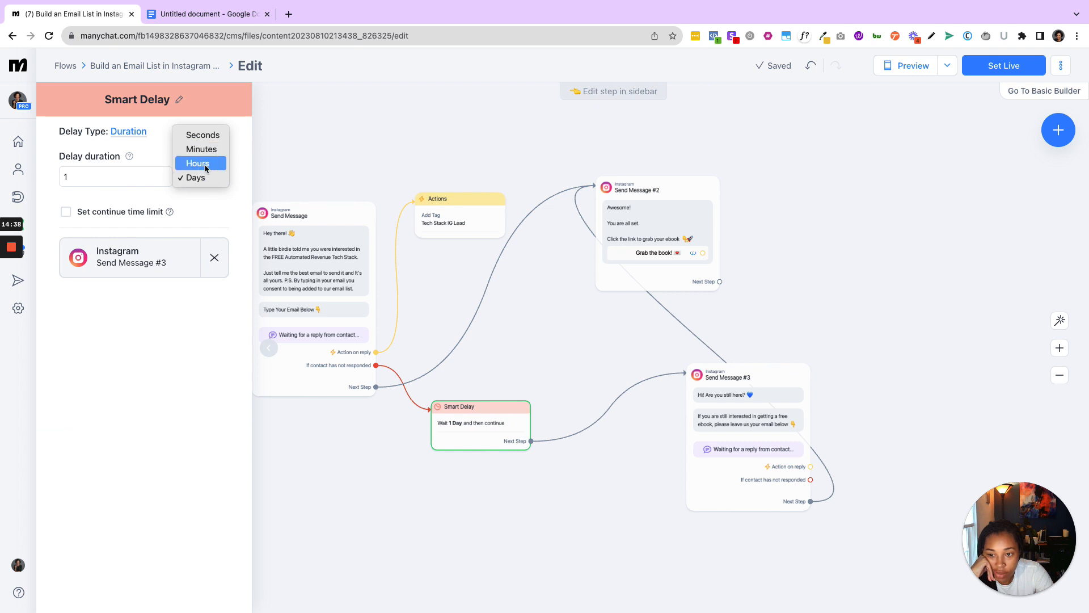
left_click(202, 149)
left_click(111, 176)
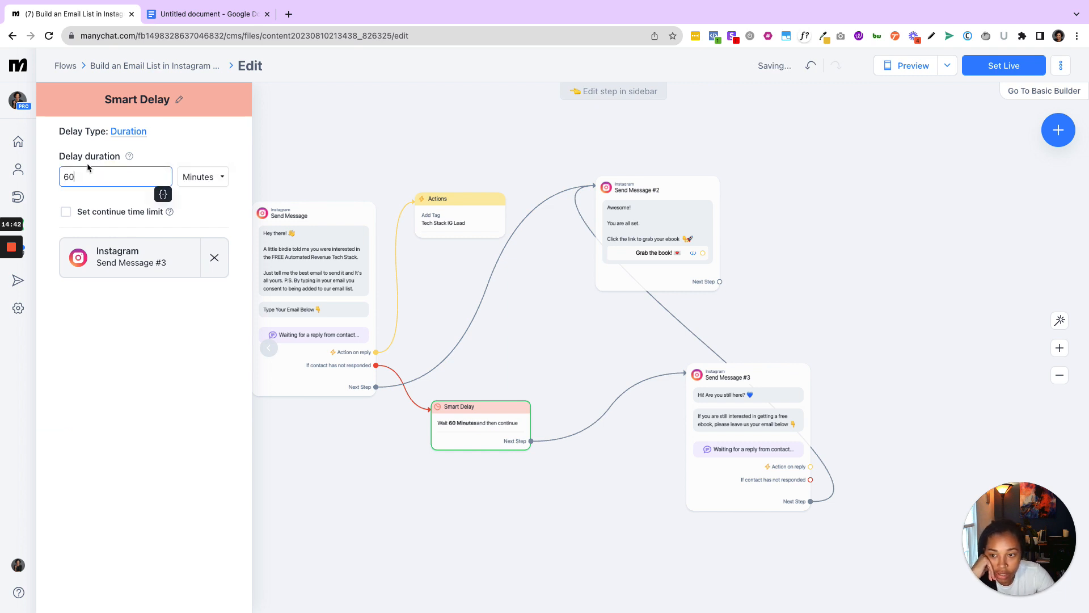
left_click(403, 513)
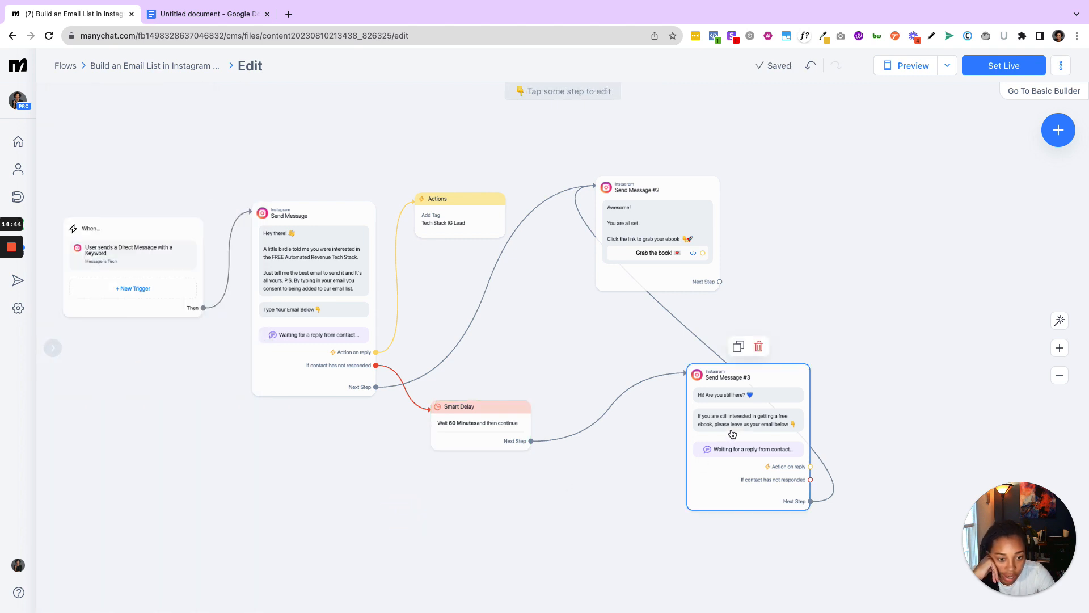
- Copy the paragraph below "Smart Delay 60 minutes" from the Google Docs document and return to the Manychat flow
mouse_move(152, 6)
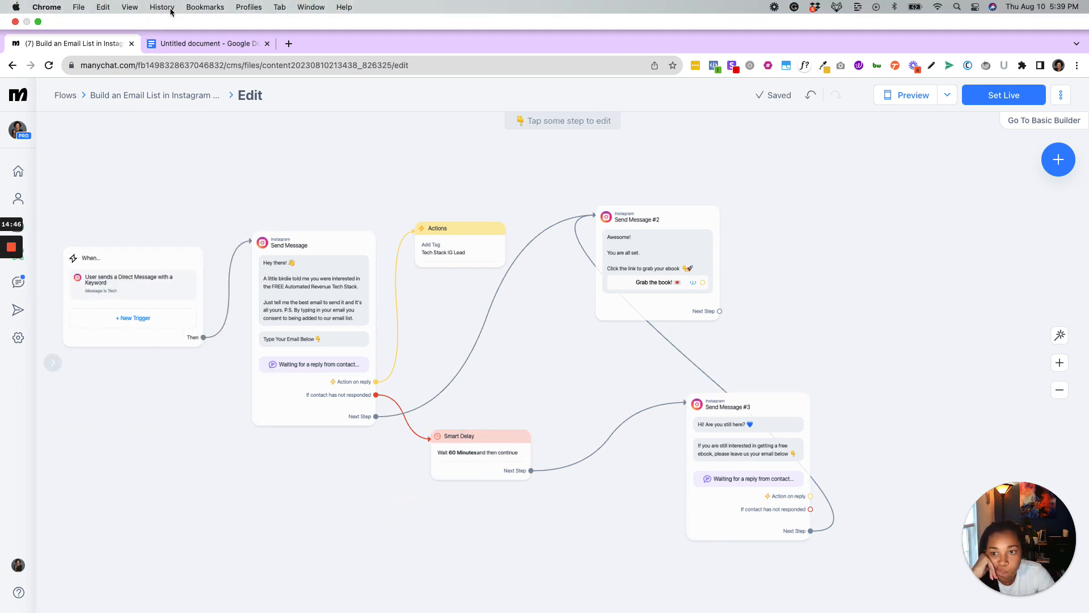
left_click(193, 43)
left_click(355, 413)
left_click_drag(264, 336, 555, 349)
key("super+c")
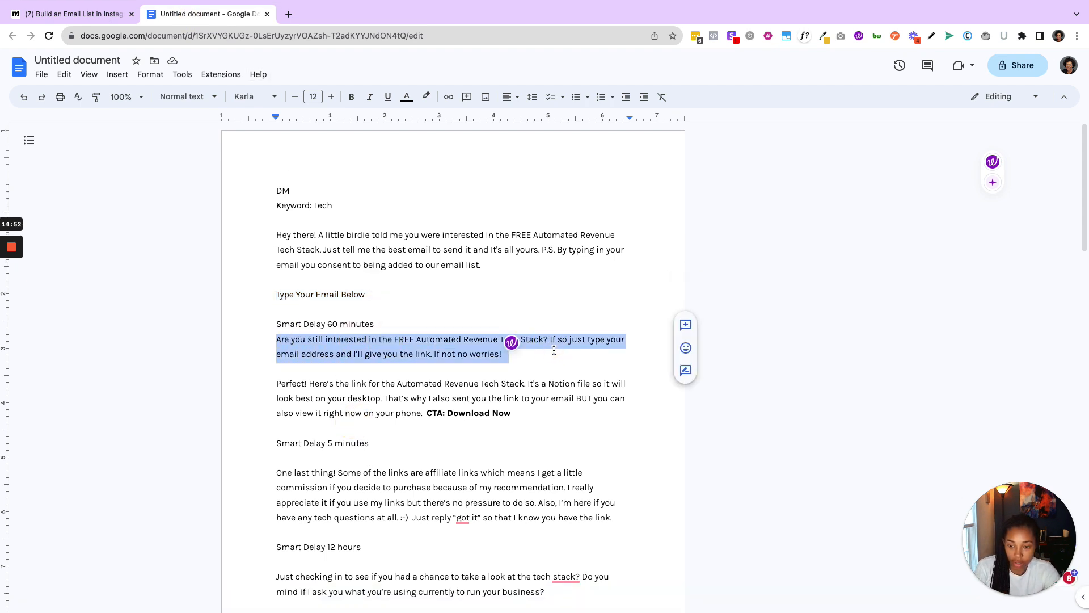
left_click(100, 14)
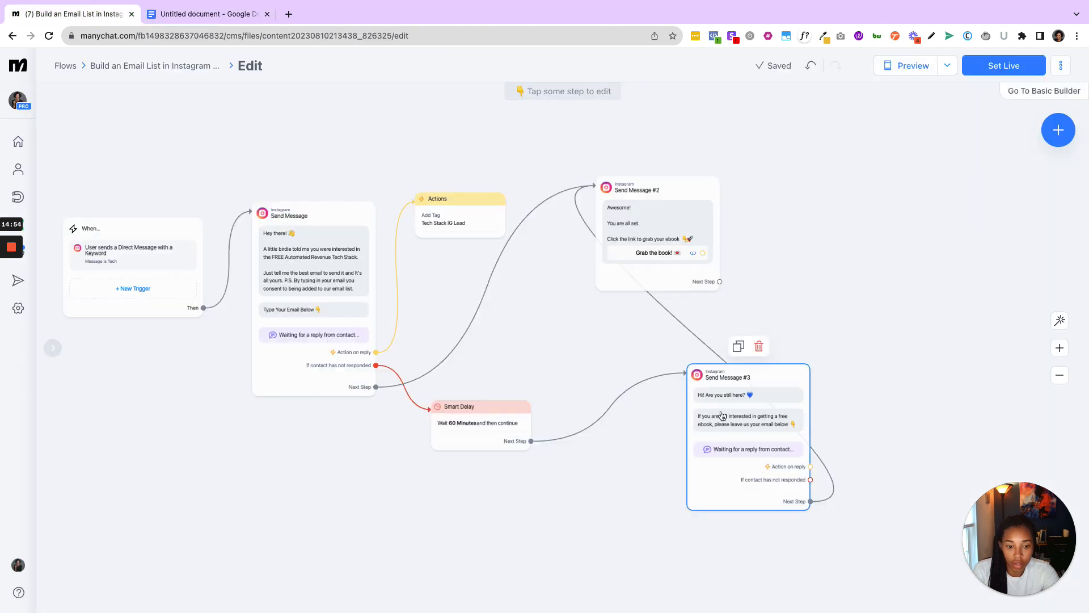
- Replace Send Message #3's email request text with the copied paragraph and delete its "Hi! Are you still here?" text block
left_click(728, 426)
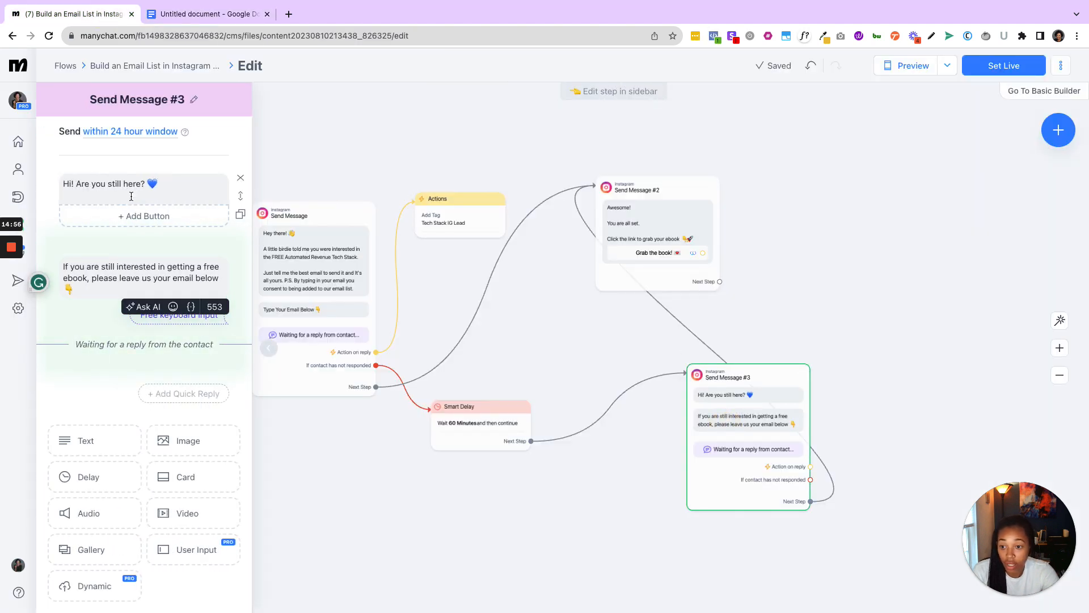
triple_click(92, 276)
key("super+v")
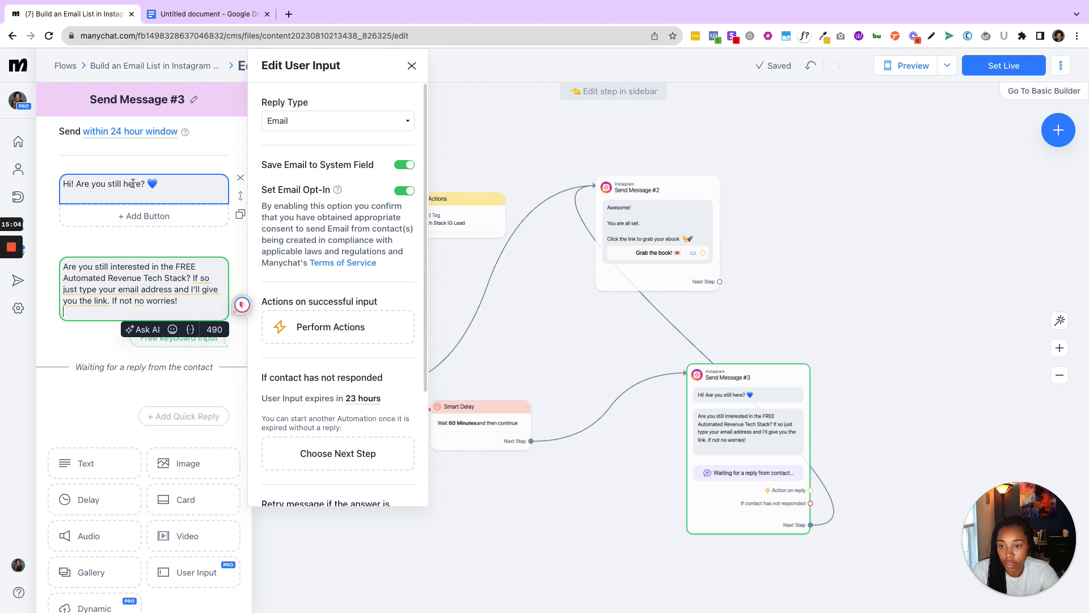
left_click(241, 179)
left_click(648, 132)
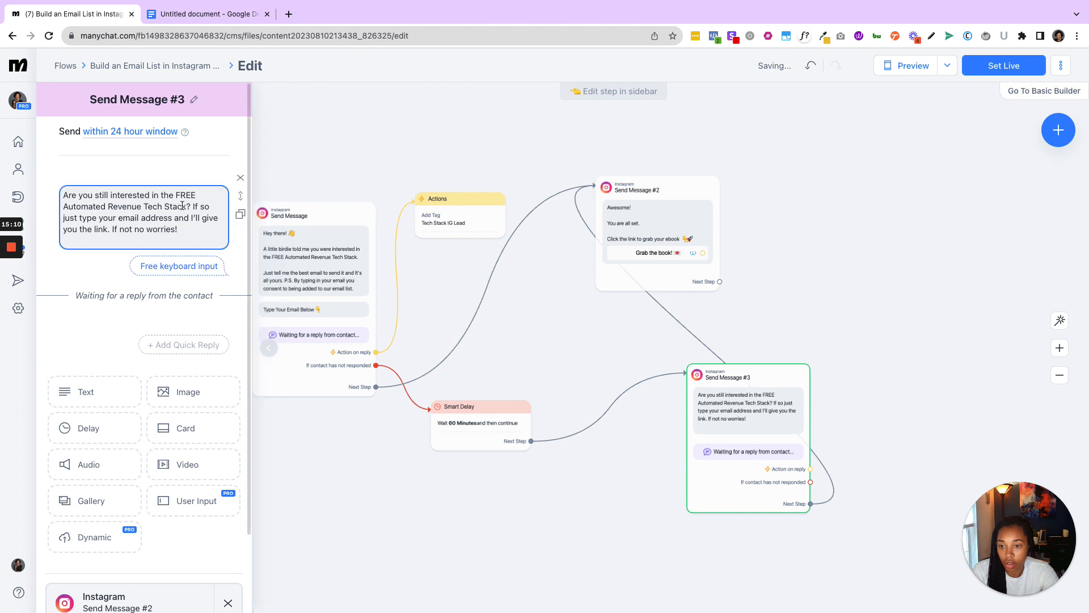
- Separate "If so just type your email address..." into its own paragraph with a blank line above it in Send Message #3
left_click(193, 206)
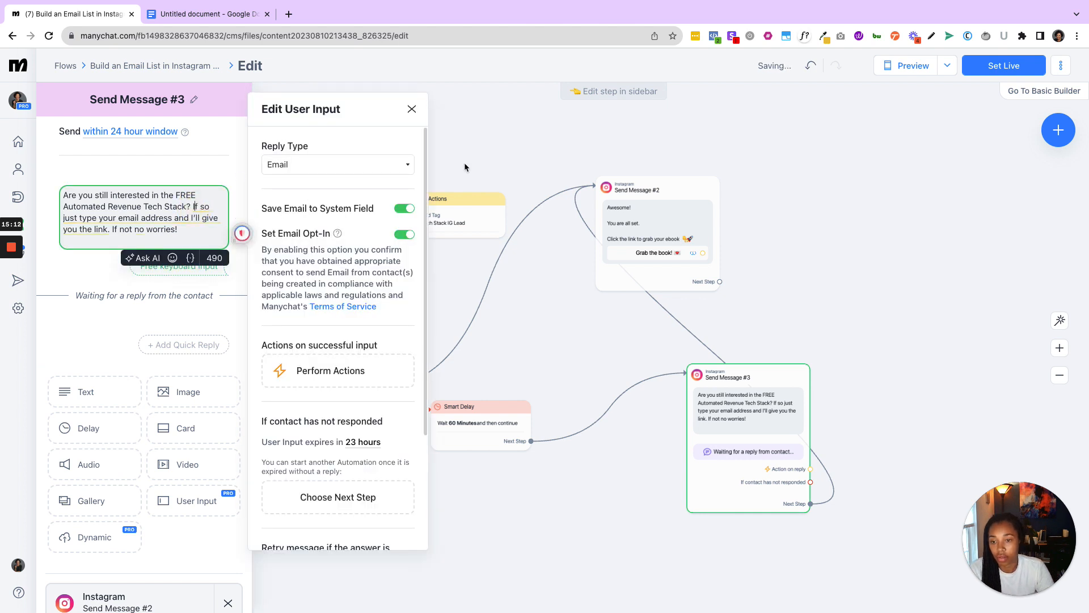
key("Return")
key("Return")
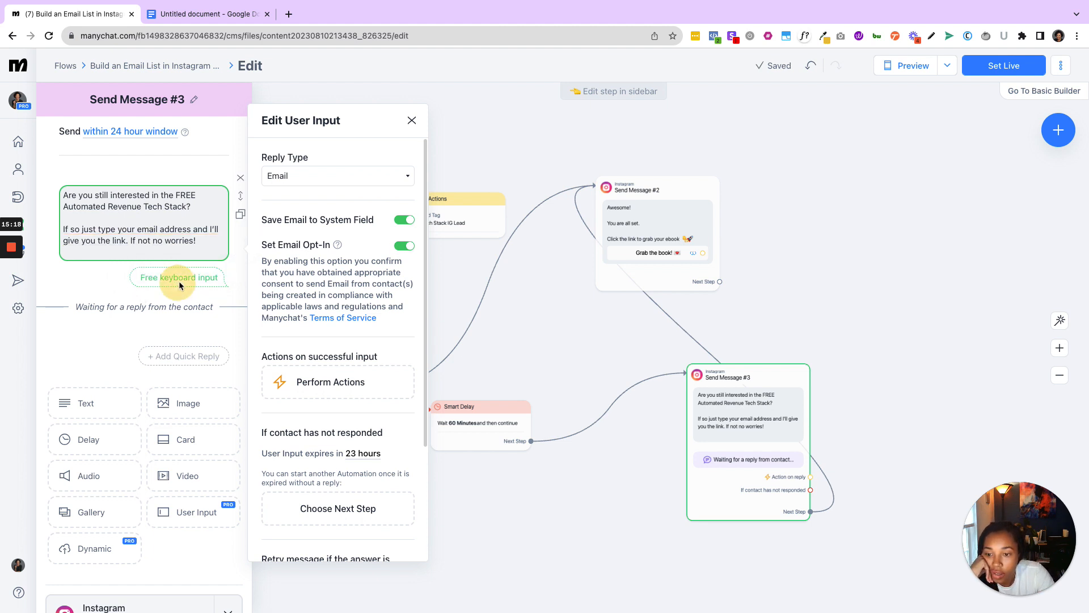
- Check the reply type, expiry and retry settings of Send Message #3's user input, keeping Email as the reply type
left_click(374, 174)
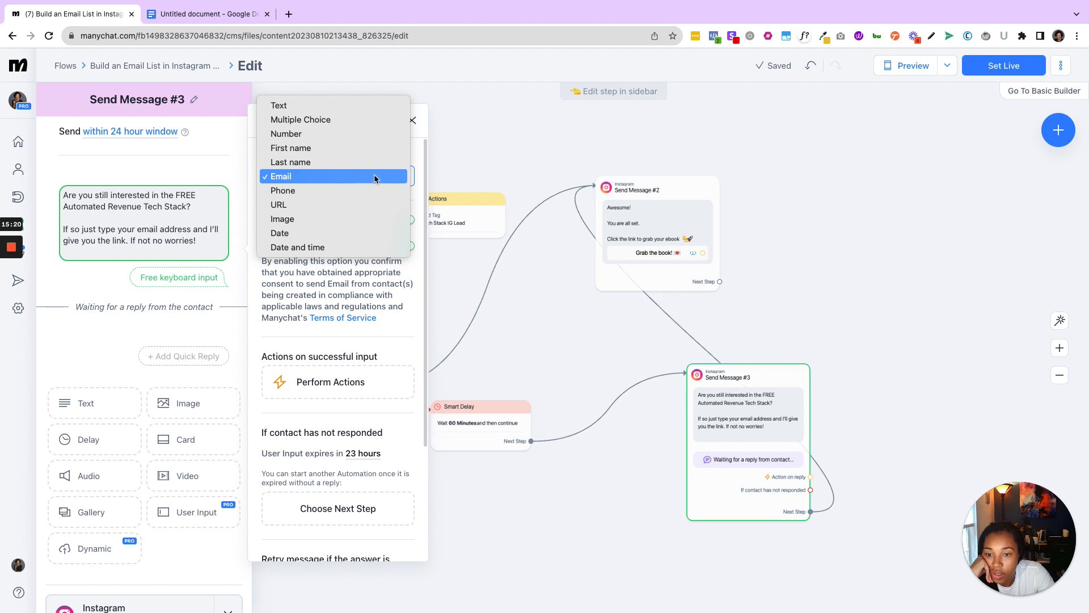
left_click(374, 178)
scroll(344, 402, "down", 3)
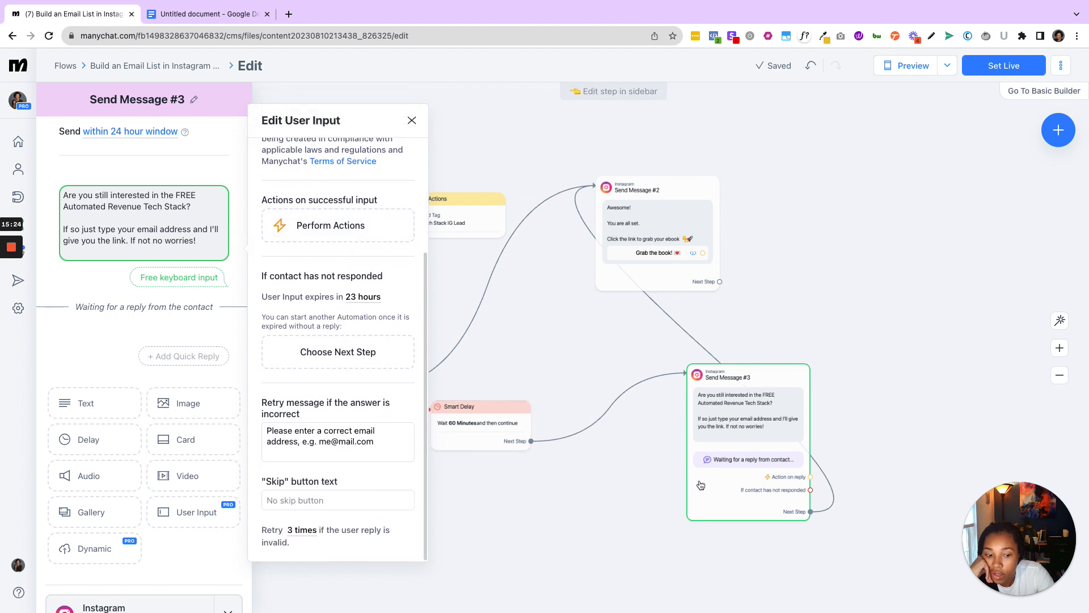
left_click(885, 474)
- Try to connect Send Message #3's "Action on reply" to the existing Actions step that tags Tech Stack IG Lead
left_click_drag(810, 478, 416, 223)
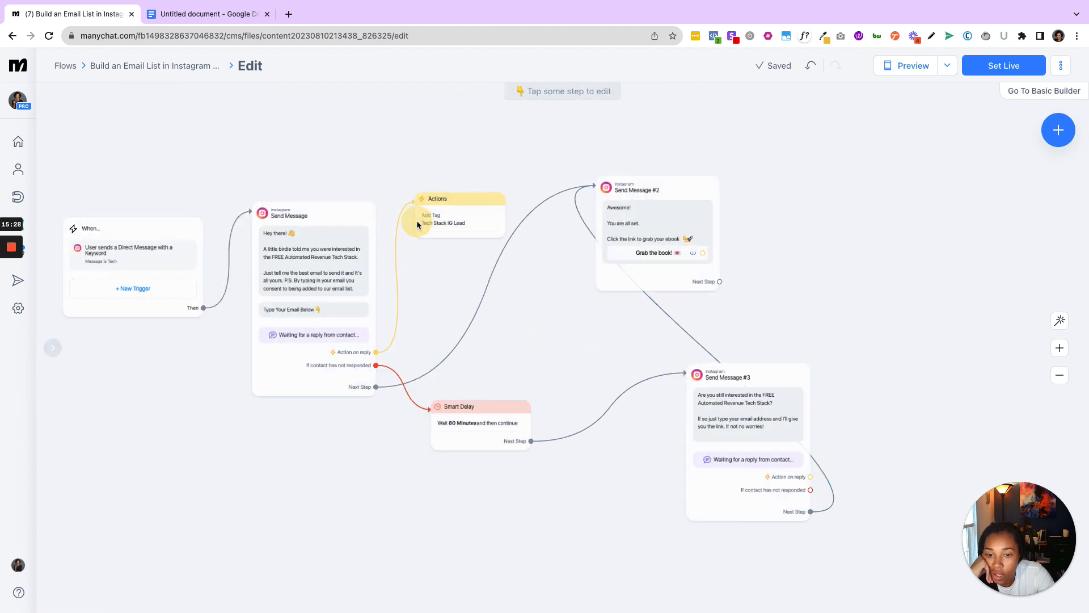
left_click(810, 479)
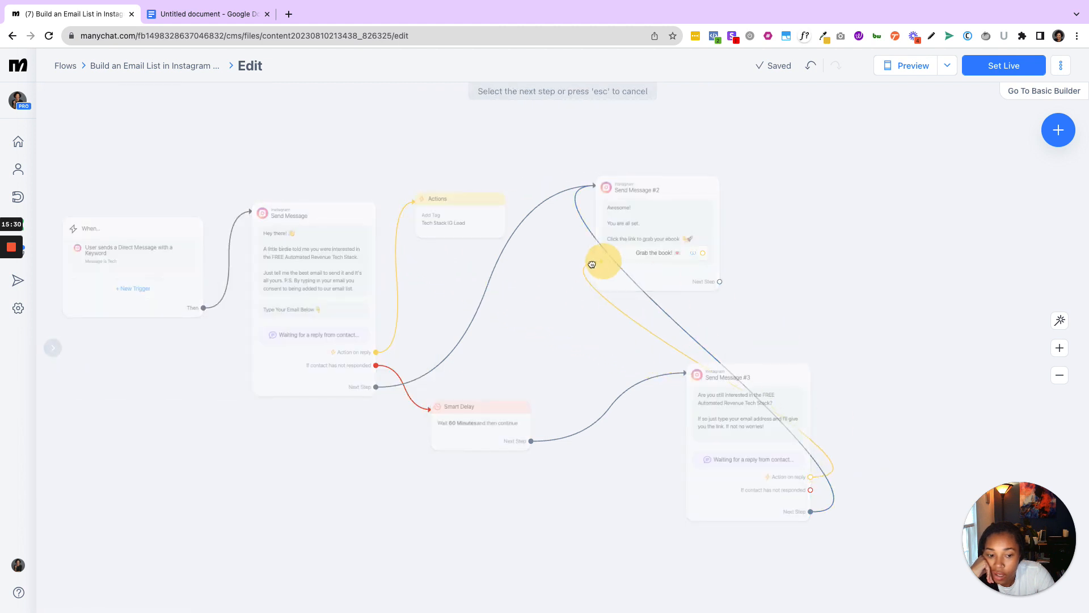
left_click(414, 201)
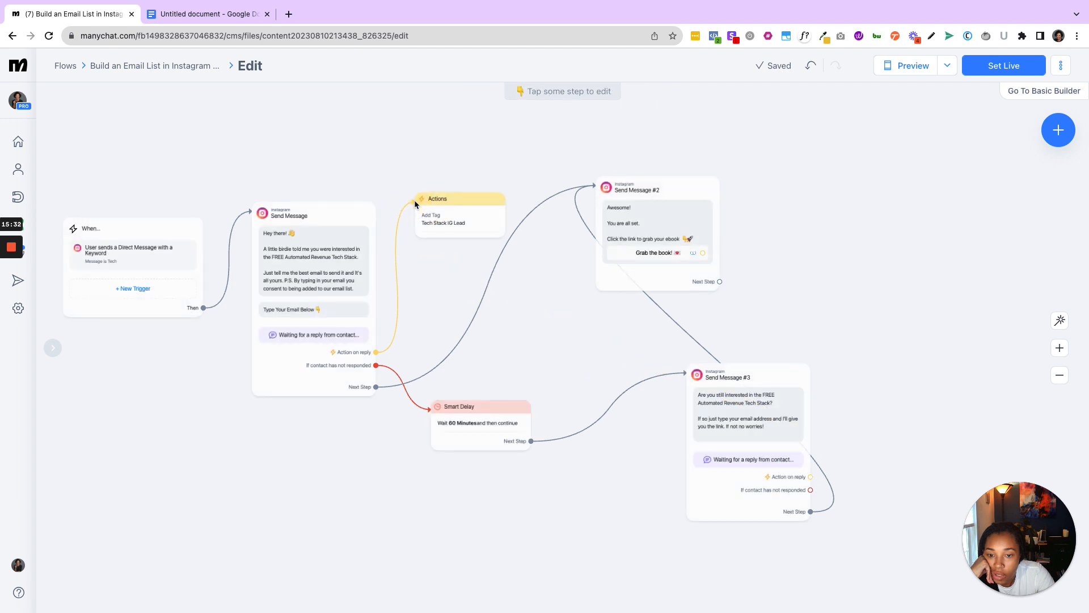
- Move Send Message #3 beneath Send Message #2 and create a new Actions step from its "Action on reply" branch
left_click_drag(723, 445, 632, 468)
left_click(720, 501)
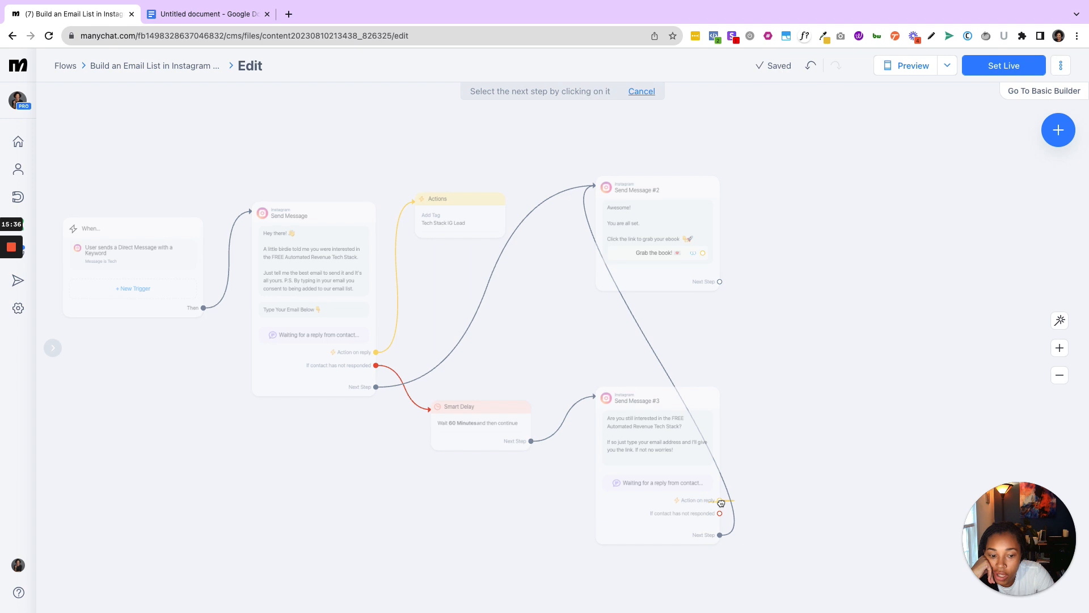
left_click(775, 428)
left_click(803, 409)
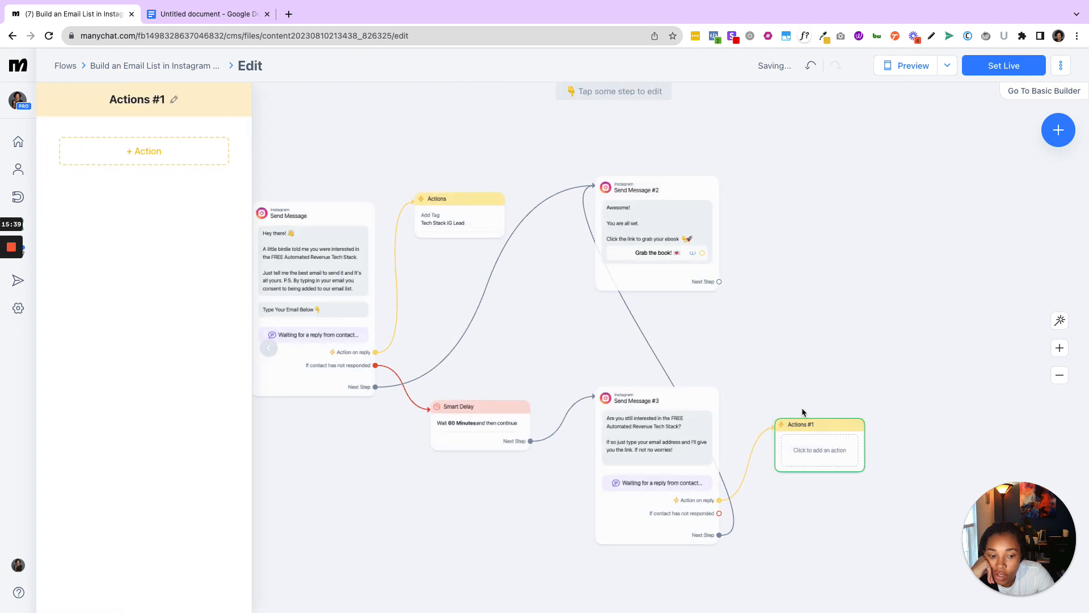
- Add an Add Tag action with the tag "Tech Stack IG Lead" to the new Actions step
left_click(204, 161)
left_click(175, 178)
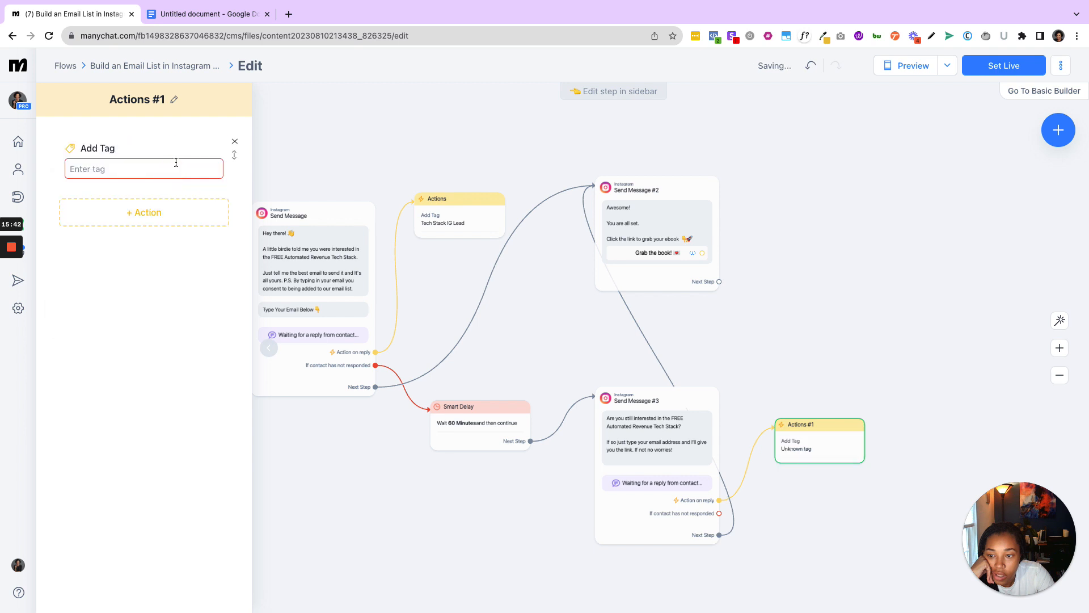
left_click(176, 162)
type("T")
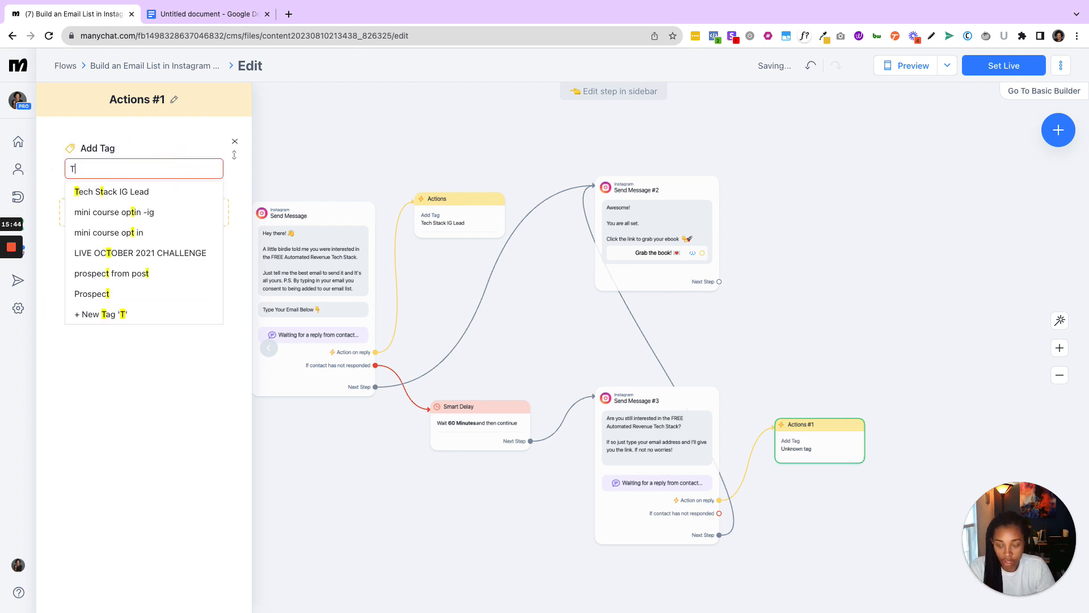
type("ech")
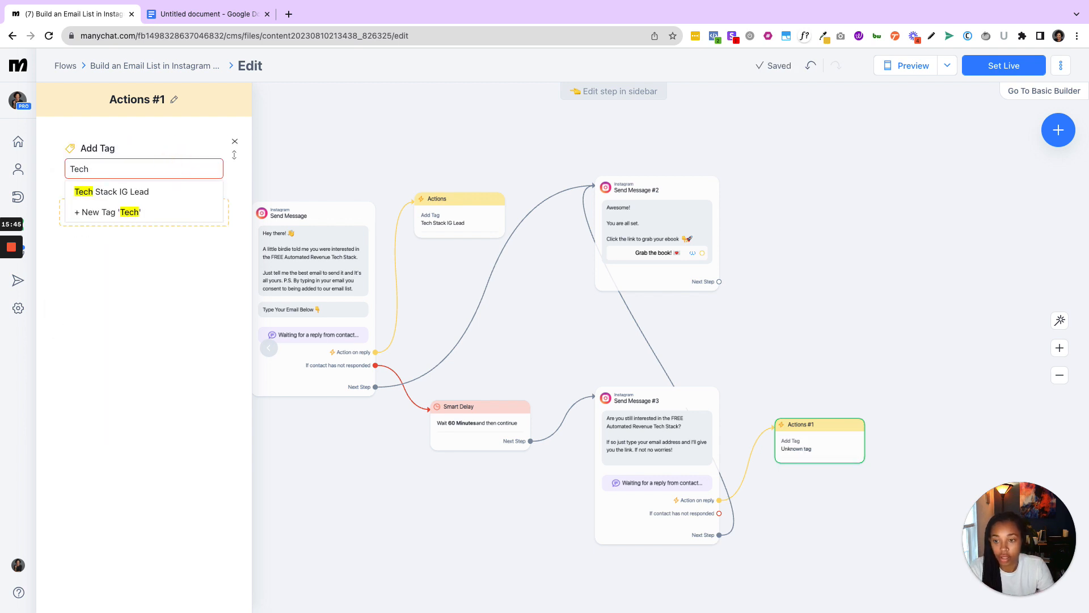
left_click(146, 192)
left_click(808, 341)
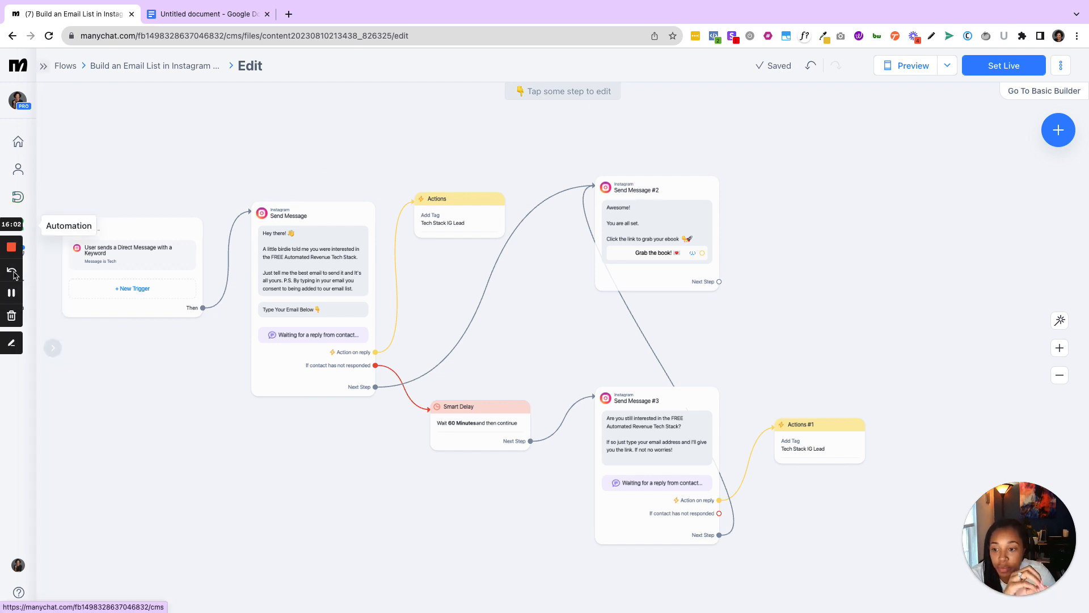
- Review Send Message #2's text and the title and website link of its Download Now button
left_click(11, 293)
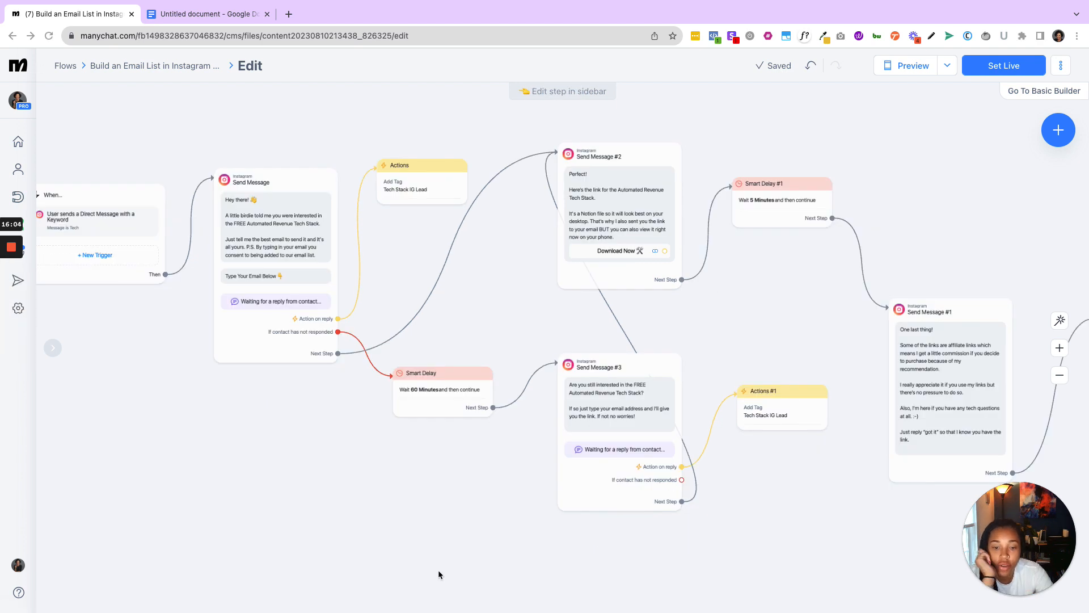
left_click_drag(428, 498, 289, 538)
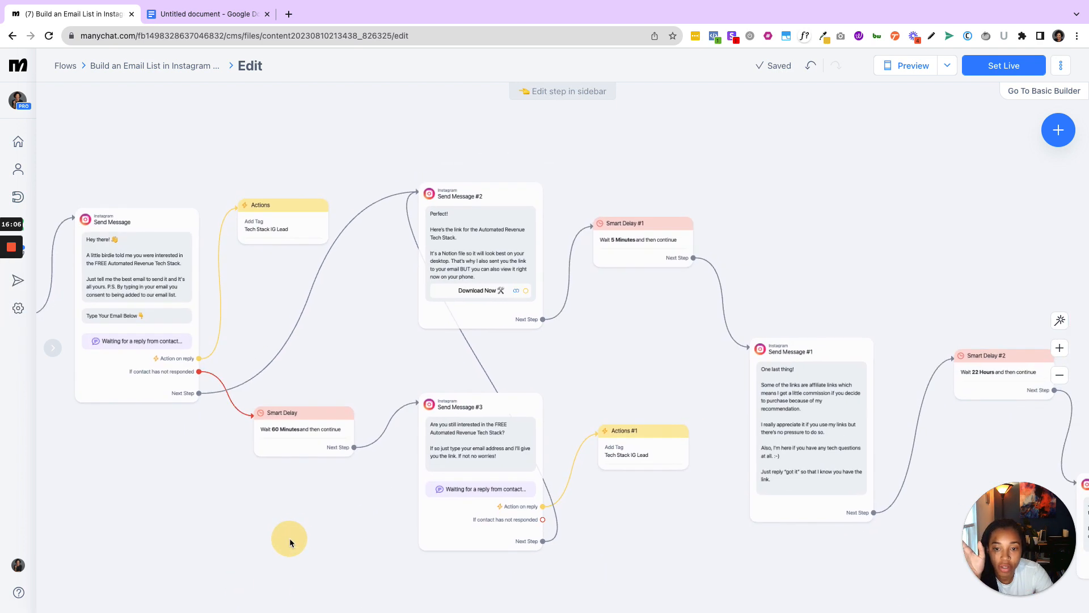
left_click(495, 245)
left_click(495, 245)
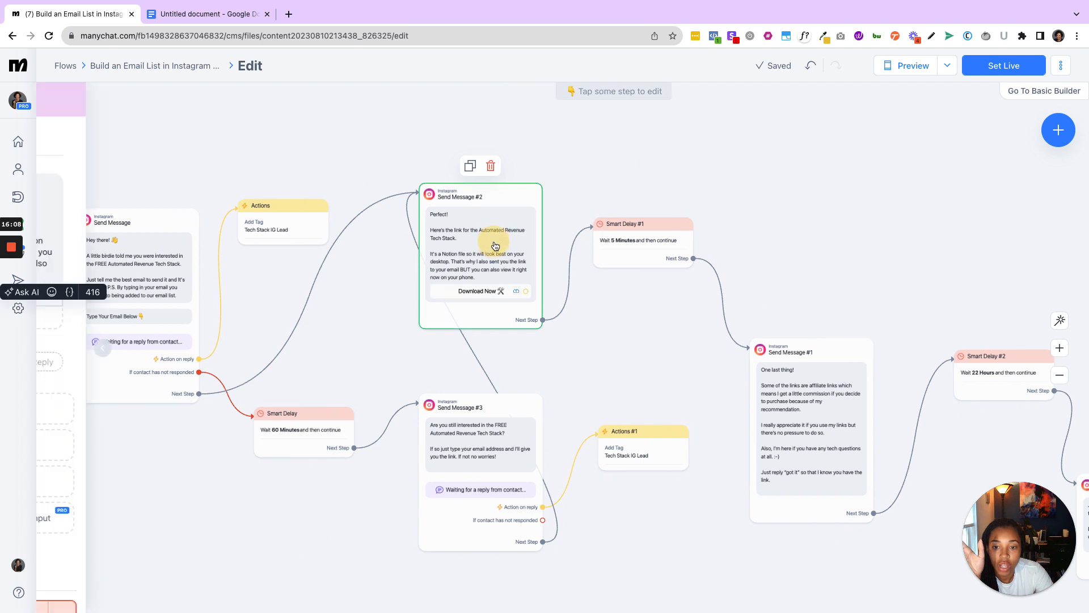
left_click(93, 296)
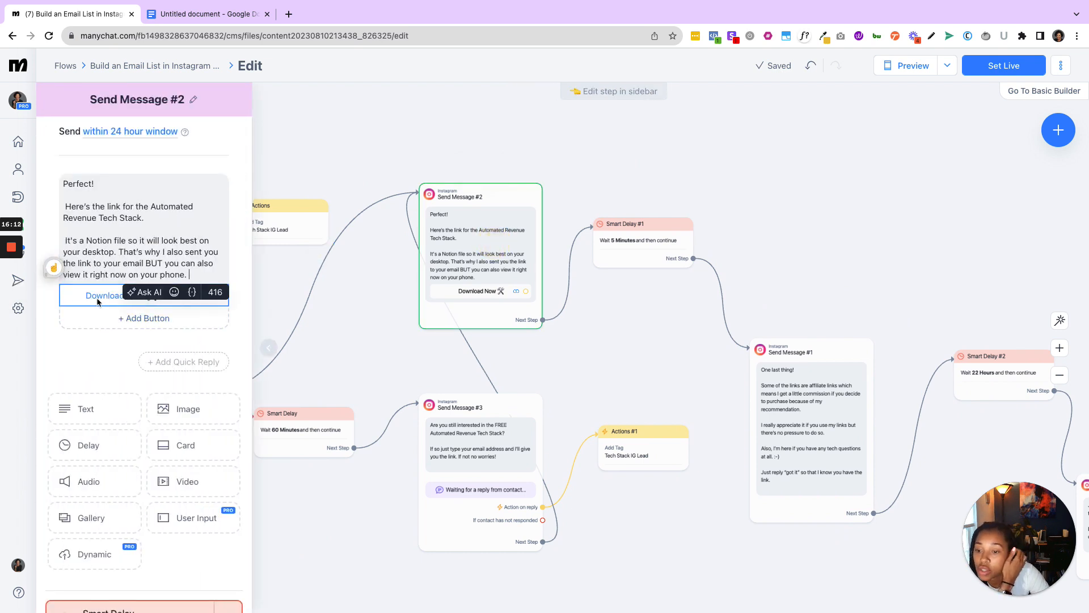
left_click(93, 296)
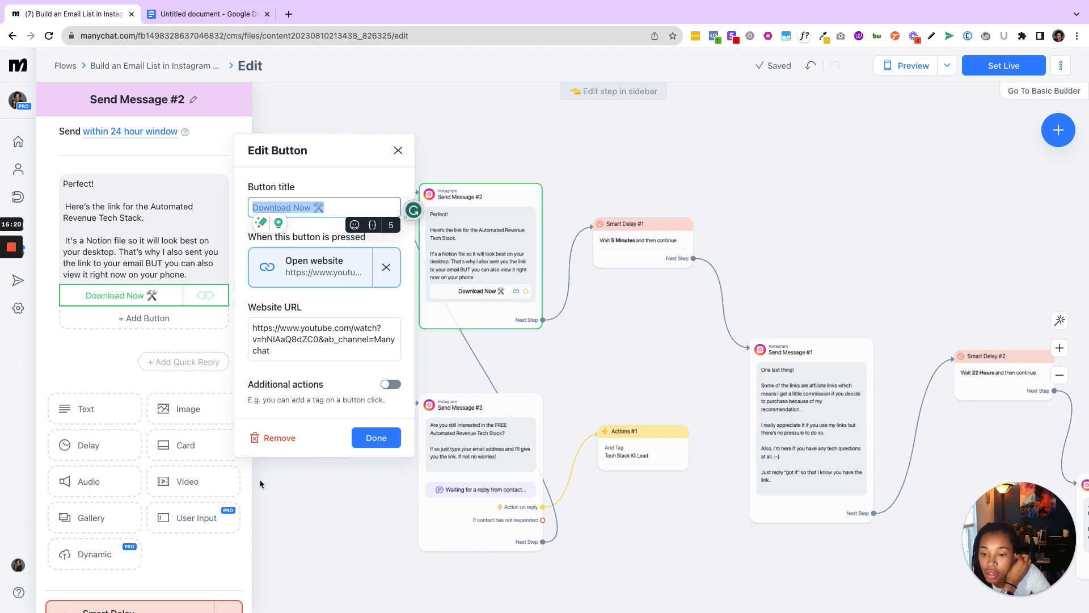
left_click(375, 442)
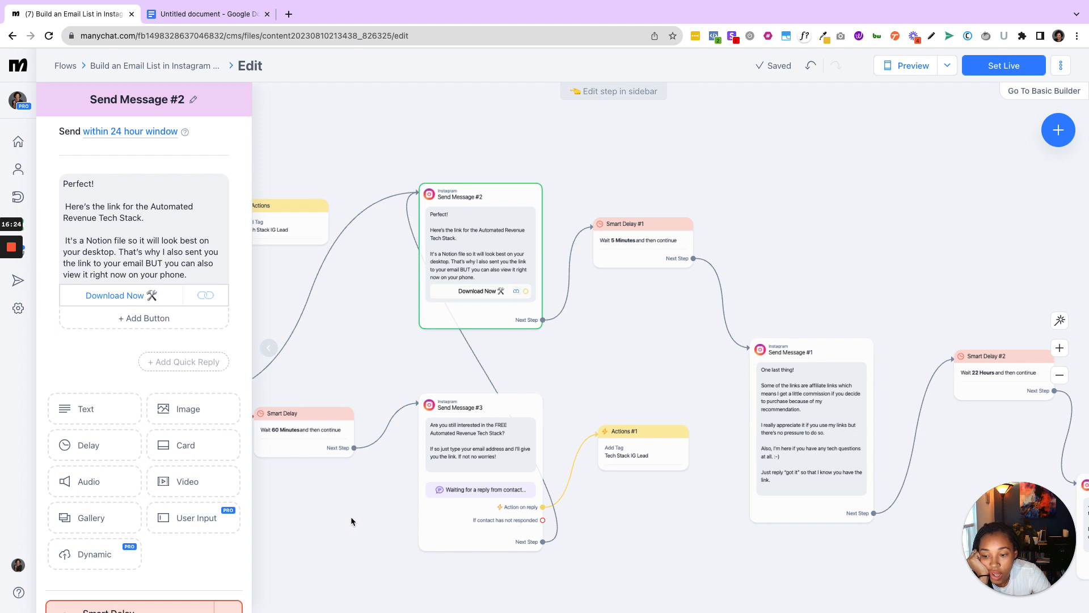
- Examine the sequence after Send Message #2: Smart Delay #1, Send Message #1, Smart Delay #2 and Send Message #4
left_click_drag(360, 515, 260, 455)
left_click_drag(681, 493, 579, 504)
left_click(430, 211)
left_click(559, 336)
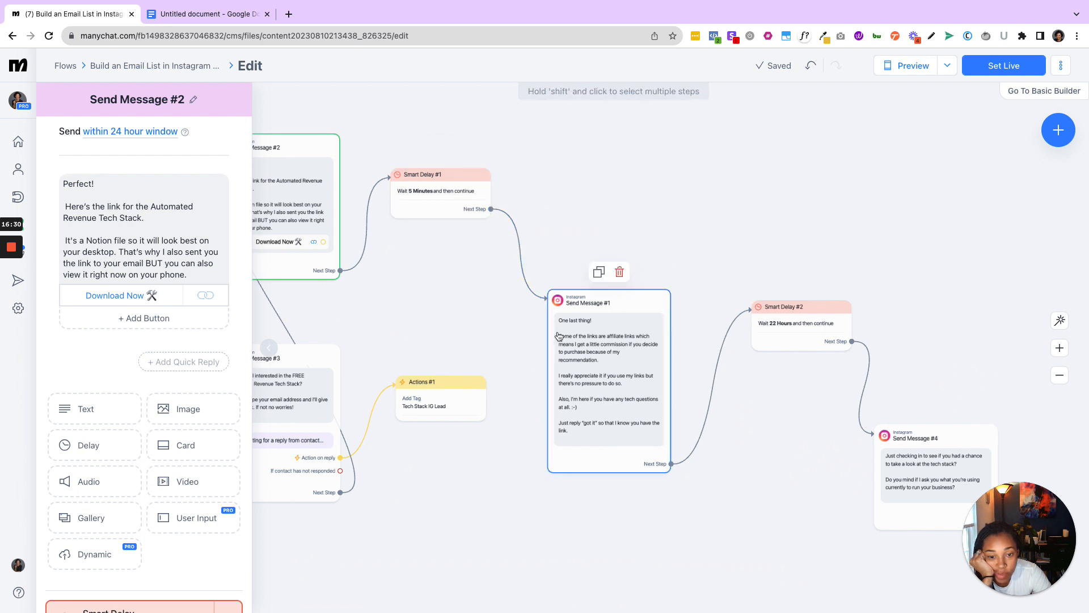
left_click(632, 499)
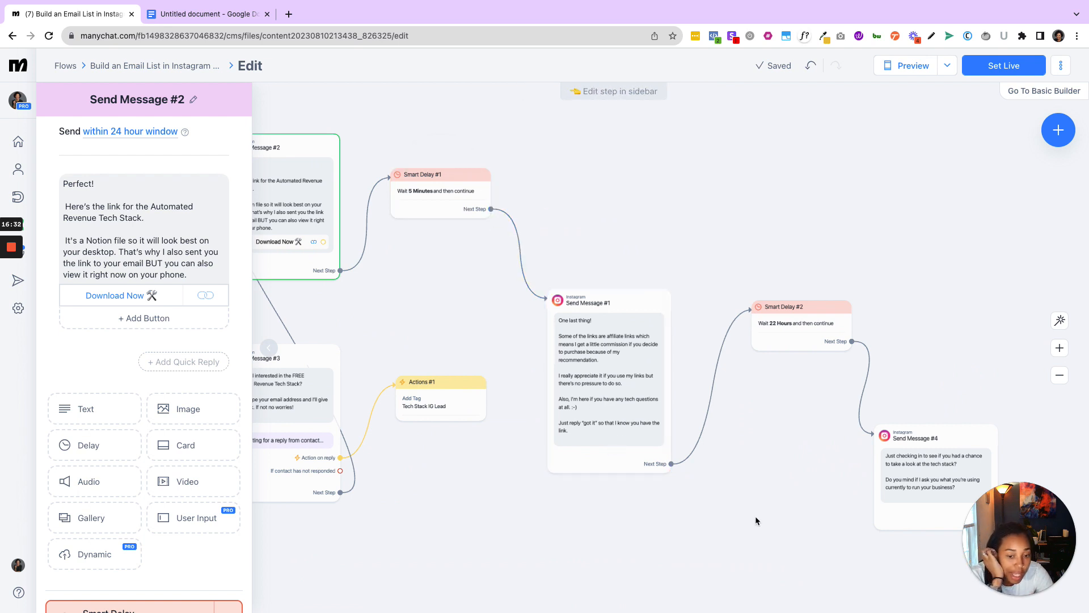
left_click_drag(754, 515, 638, 514)
left_click(677, 334)
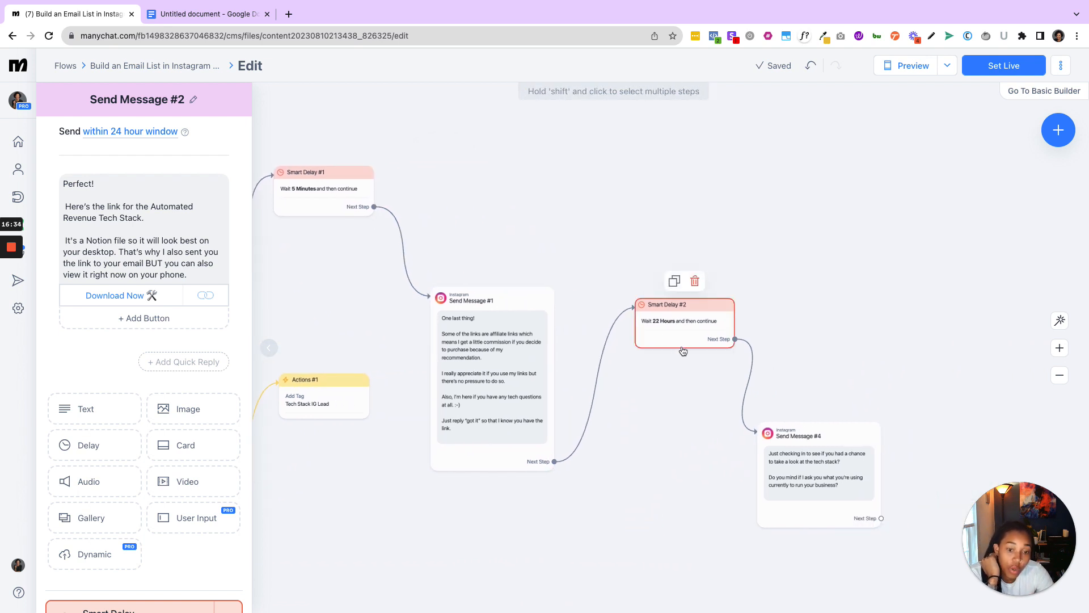
left_click(600, 514)
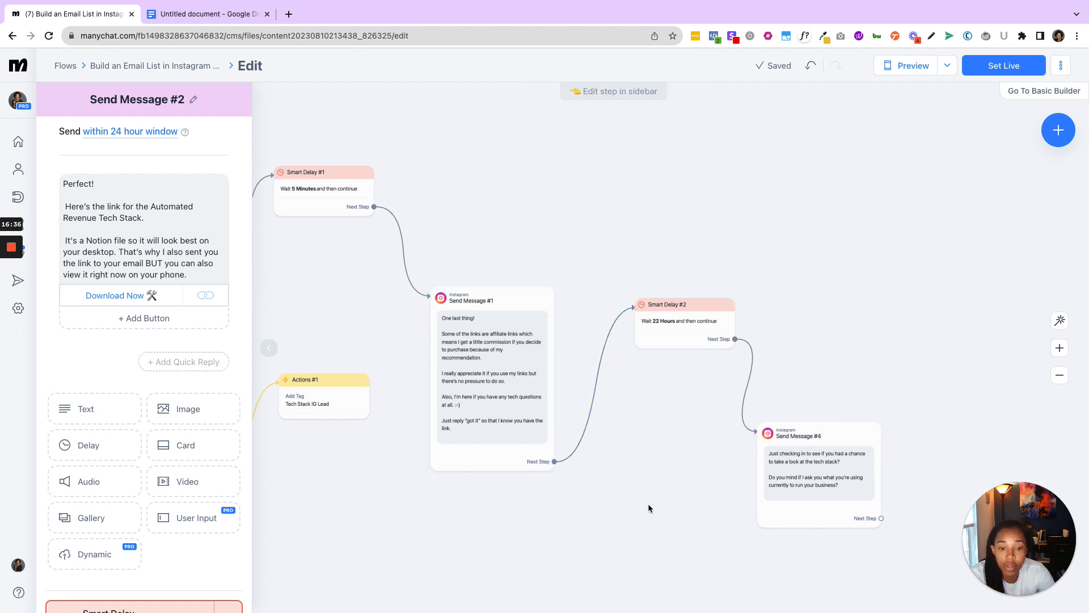
- Review the whole flow once more from the first Send Message through to Send Message #4
left_click_drag(648, 502, 876, 448)
left_click_drag(615, 429, 792, 532)
left_click(492, 509)
left_click_drag(493, 509, 563, 499)
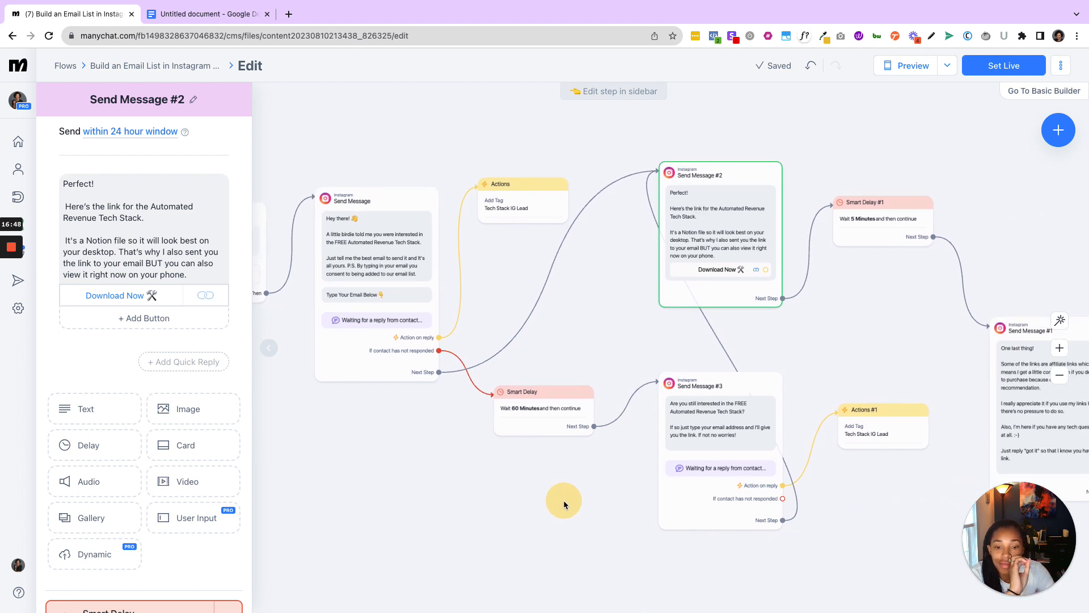
left_click_drag(560, 499, 338, 470)
left_click_drag(730, 487, 476, 489)
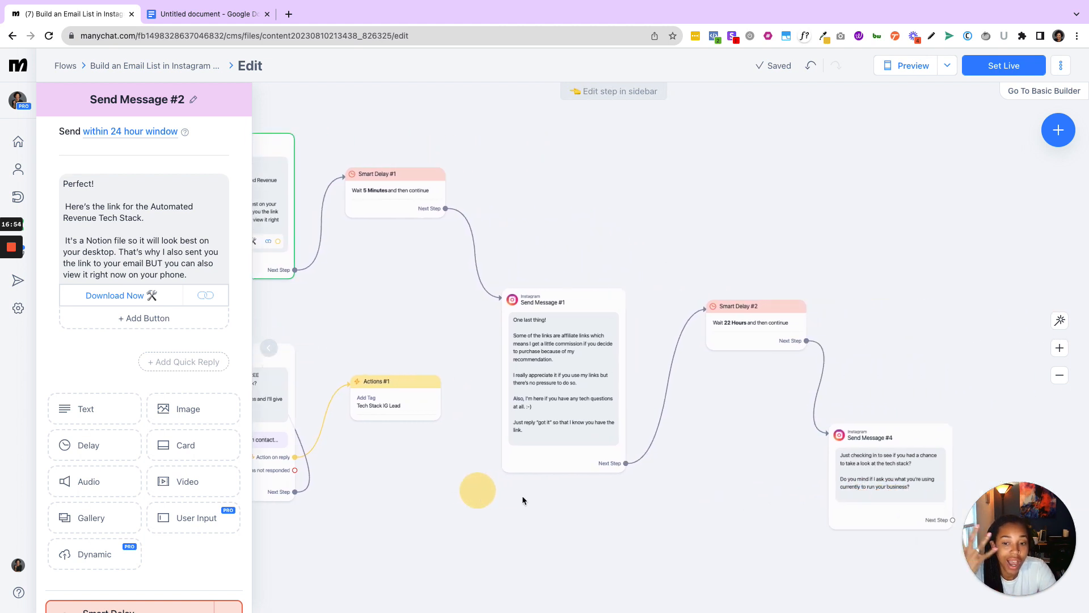
left_click(747, 481)
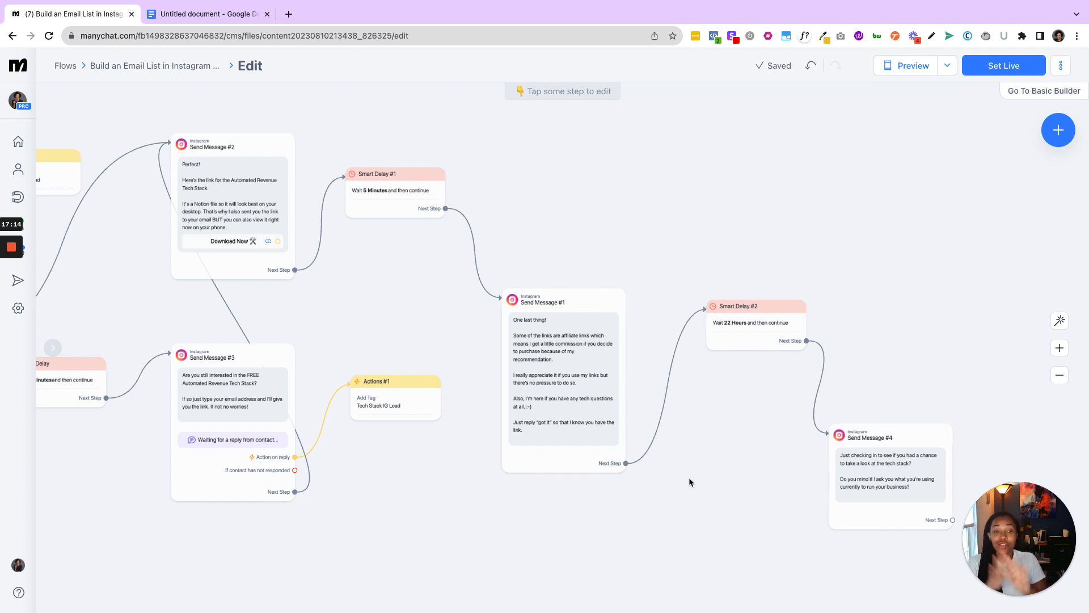
- Set the automation live and look over the published flow
left_click(982, 67)
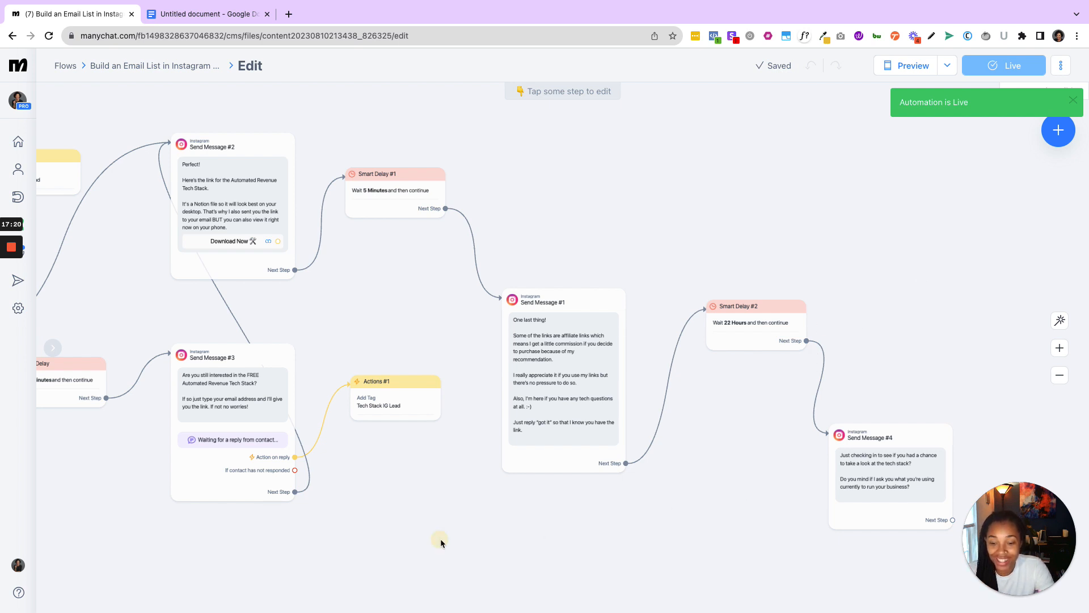
left_click_drag(439, 538, 649, 559)
left_click_drag(490, 572, 723, 545)
left_click_drag(575, 502, 357, 511)
left_click_drag(636, 518, 572, 534)
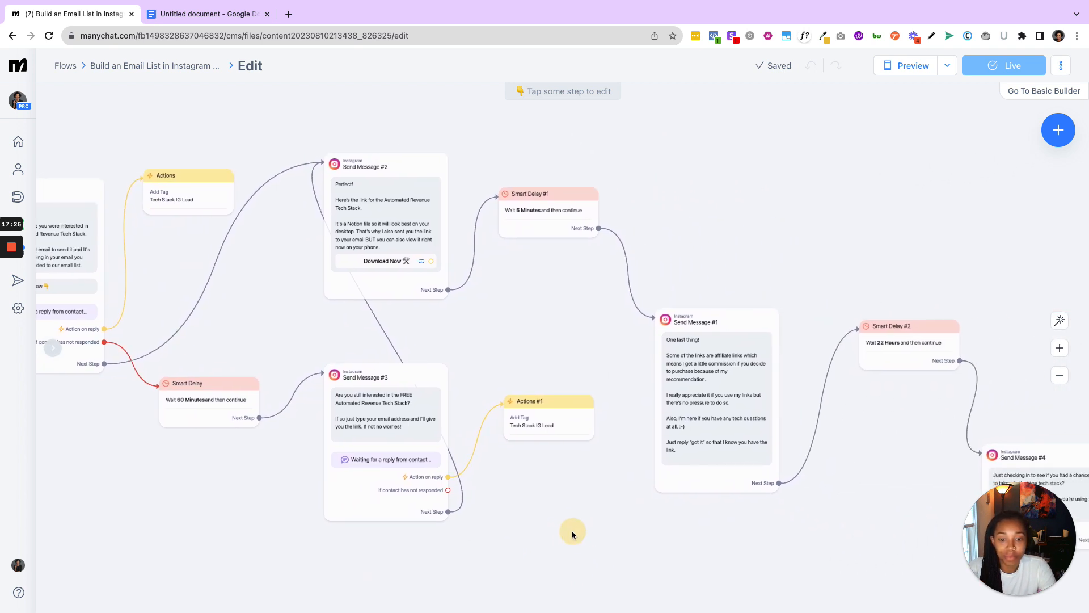